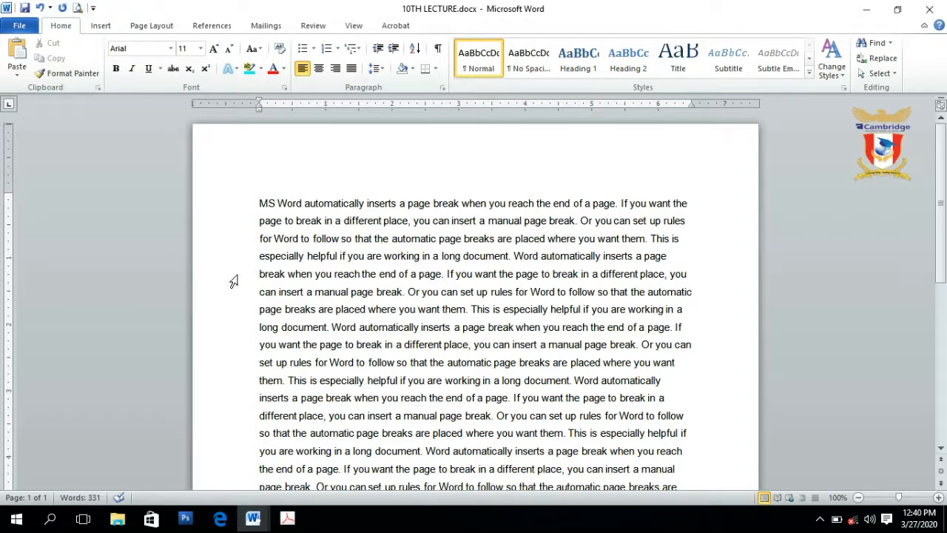
- Switch to the Data Entry Book PDF in Adobe Acrobat and read the two methods for changing page margins
{"action": "key", "text": "alt+Tab"}
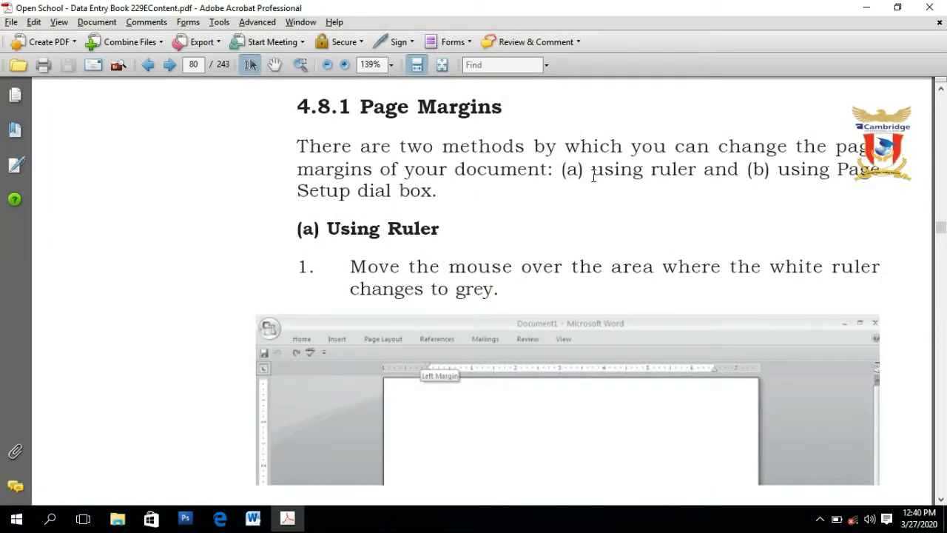
{"action": "left_click_drag", "start_coordinate": [592, 173], "coordinate": [451, 202]}
{"action": "left_click", "coordinate": [776, 171]}
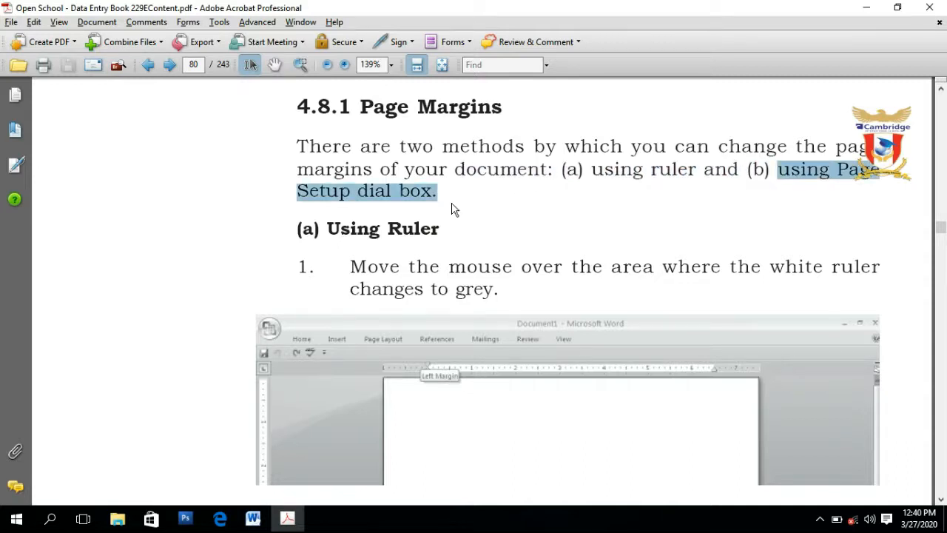
{"action": "left_click_drag", "start_coordinate": [328, 230], "coordinate": [435, 237]}
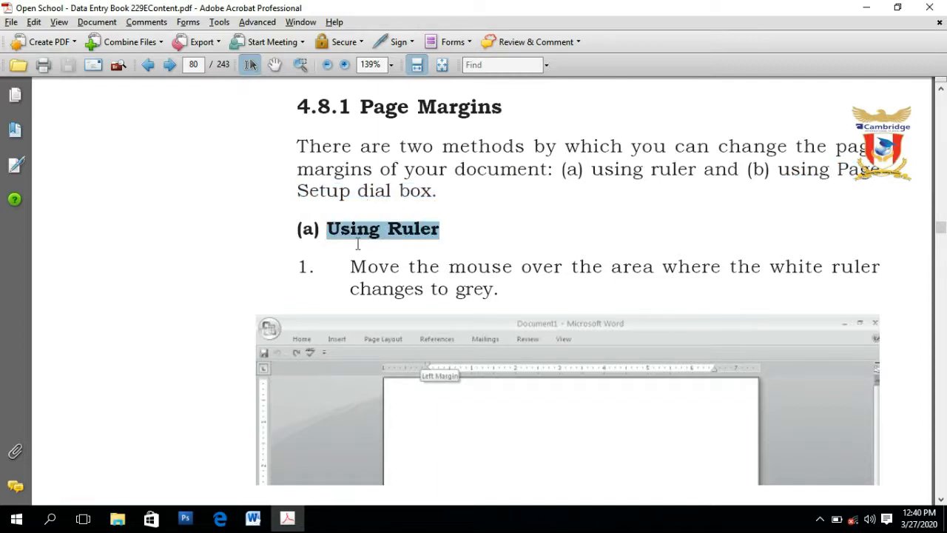
- Switch to Word and, using the rulers, widen the top margin to about 1.8" and right margin to about 1.9", and indent the text's left edge
{"action": "key", "text": "alt+Tab"}
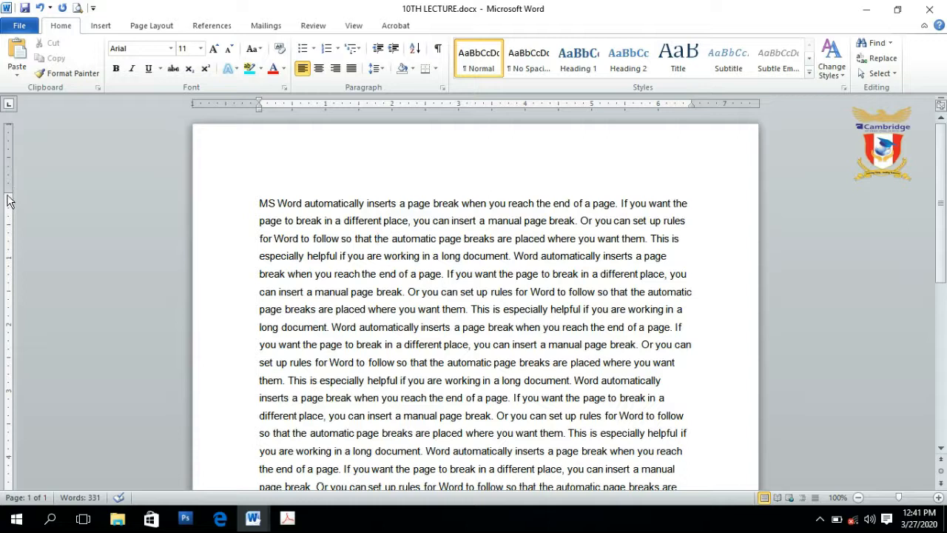
{"action": "left_click_drag", "start_coordinate": [9, 190], "coordinate": [9, 250]}
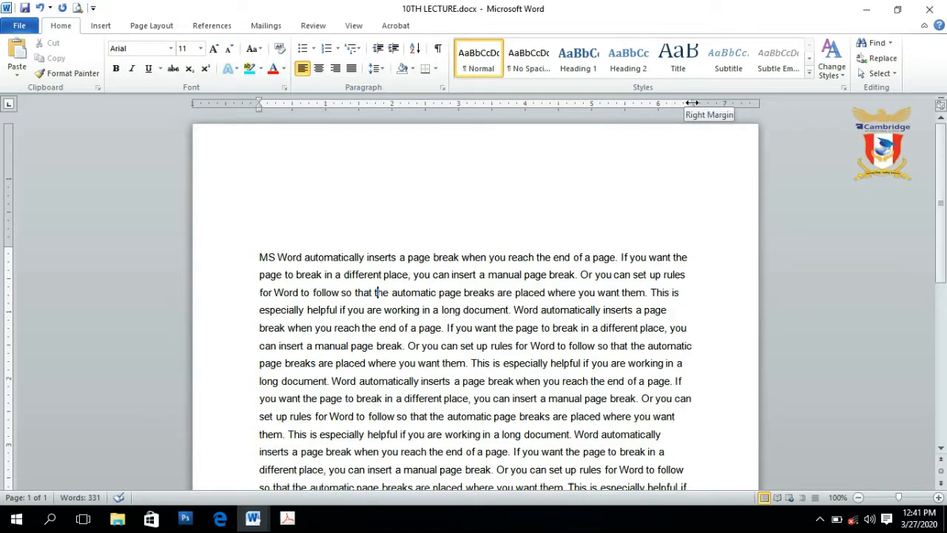
{"action": "left_click_drag", "start_coordinate": [692, 102], "coordinate": [632, 108]}
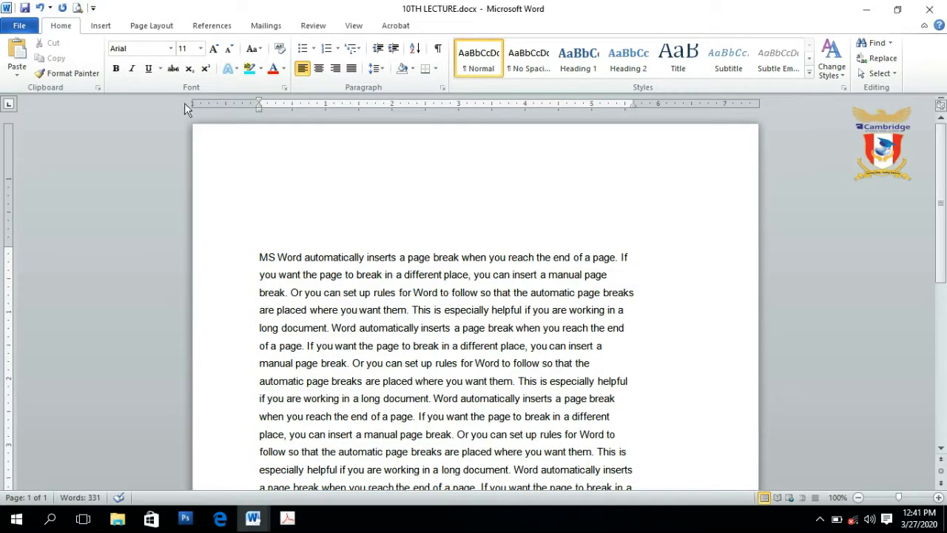
{"action": "left_click", "coordinate": [258, 104]}
{"action": "left_click_drag", "start_coordinate": [258, 103], "coordinate": [295, 99]}
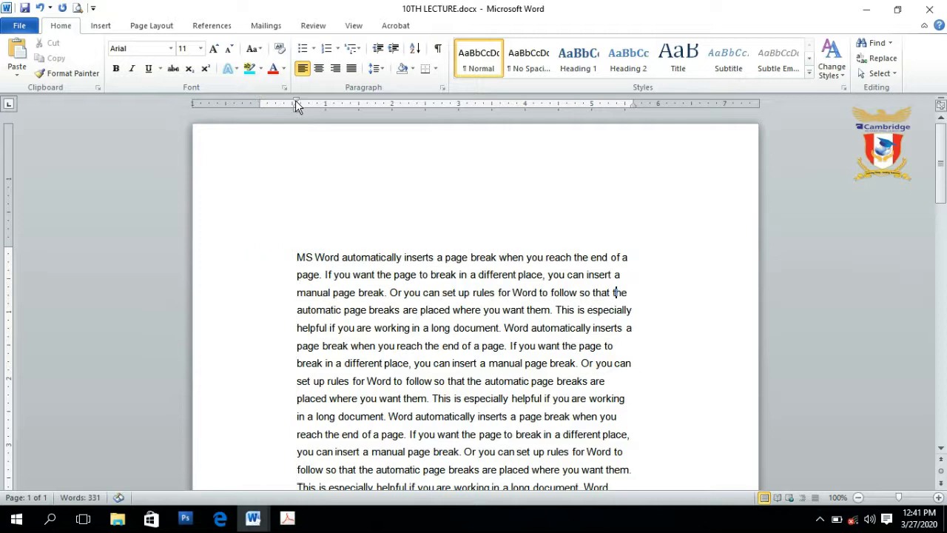
- Enlarge the first page's bottom margin using the vertical ruler so the text ends higher on the page
{"action": "left_click_drag", "start_coordinate": [940, 166], "coordinate": [939, 252]}
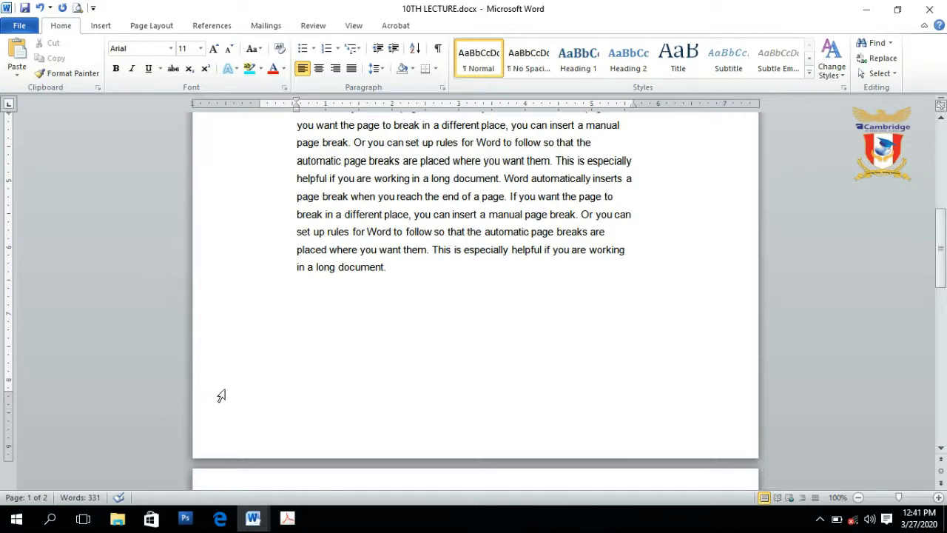
{"action": "left_click_drag", "start_coordinate": [8, 392], "coordinate": [35, 227]}
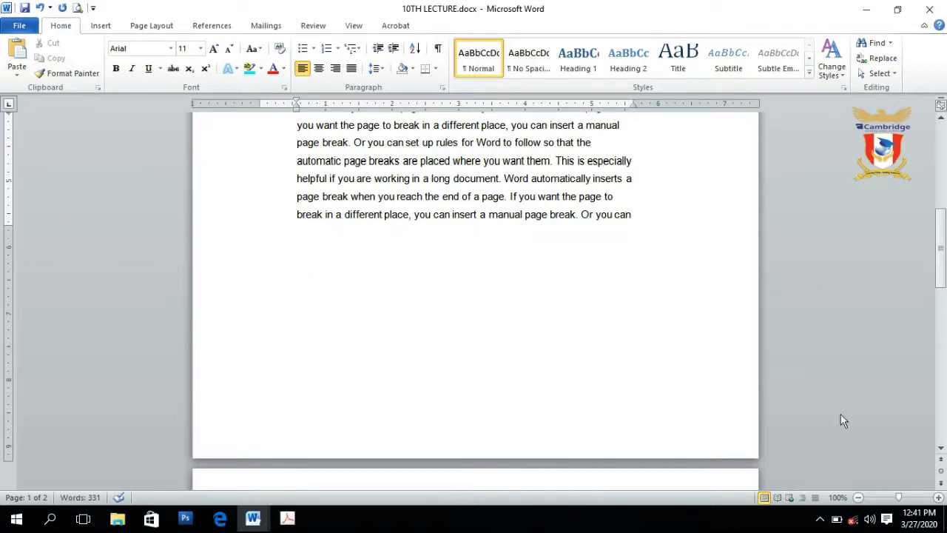
{"action": "left_click_drag", "start_coordinate": [942, 251], "coordinate": [941, 172]}
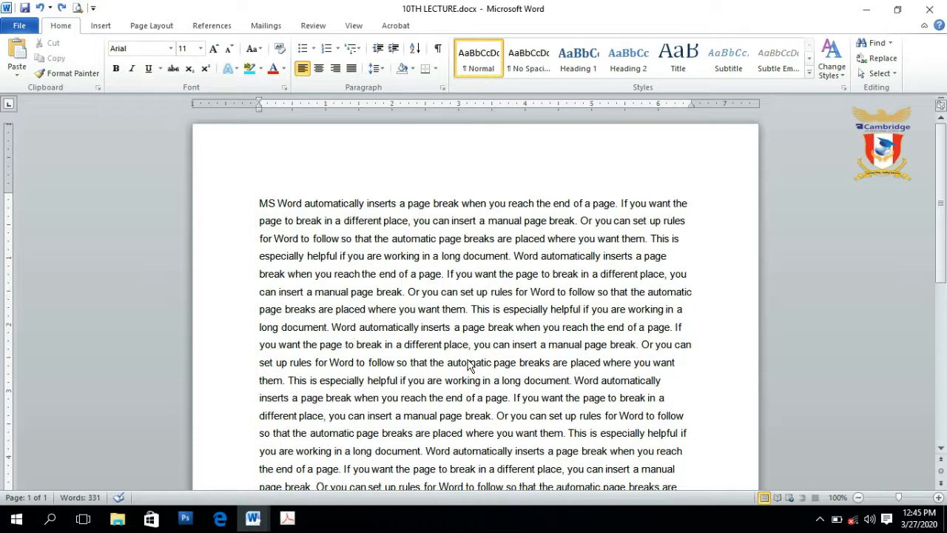
- Open the Page Setup dialog and set the top margin to 2.2"
{"action": "left_click", "coordinate": [152, 28]}
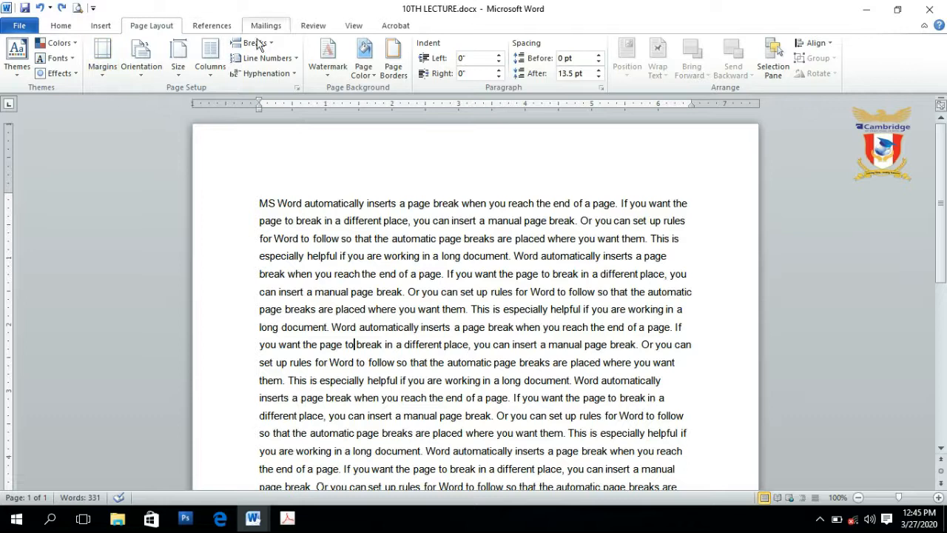
{"action": "left_click", "coordinate": [297, 89]}
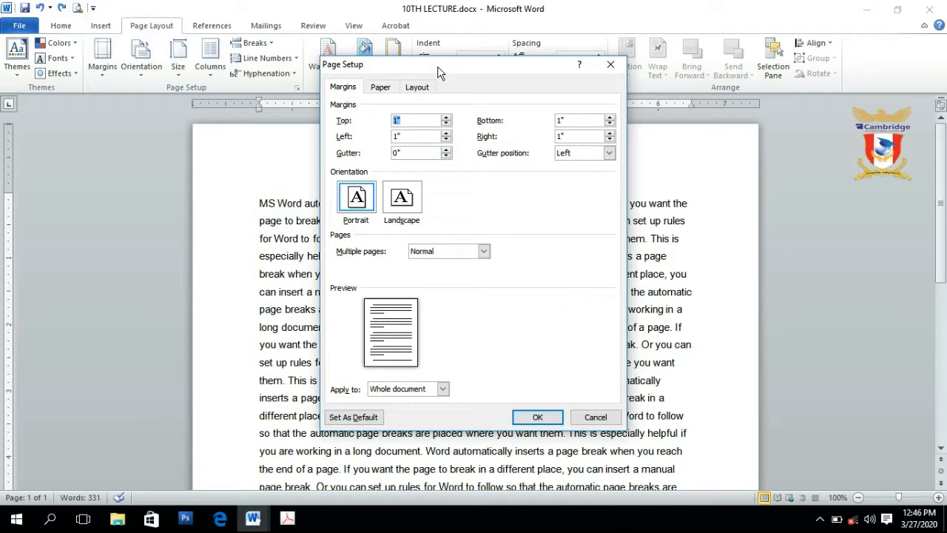
{"action": "left_click_drag", "start_coordinate": [437, 72], "coordinate": [510, 53]}
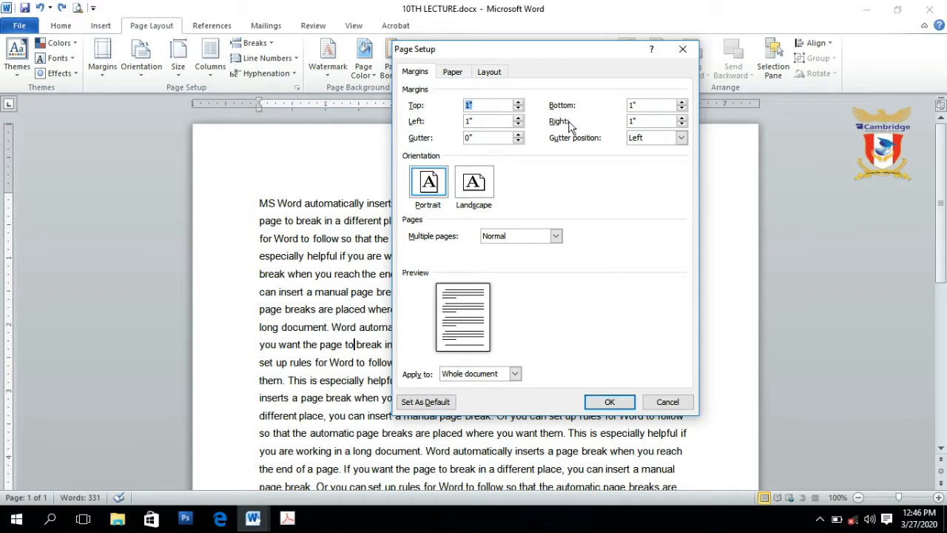
{"action": "left_click", "coordinate": [485, 106]}
{"action": "left_click", "coordinate": [518, 103]}
{"action": "left_click", "coordinate": [519, 102]}
{"action": "left_click", "coordinate": [518, 102]}
{"action": "left_click", "coordinate": [518, 102]}
{"action": "left_click", "coordinate": [518, 102]}
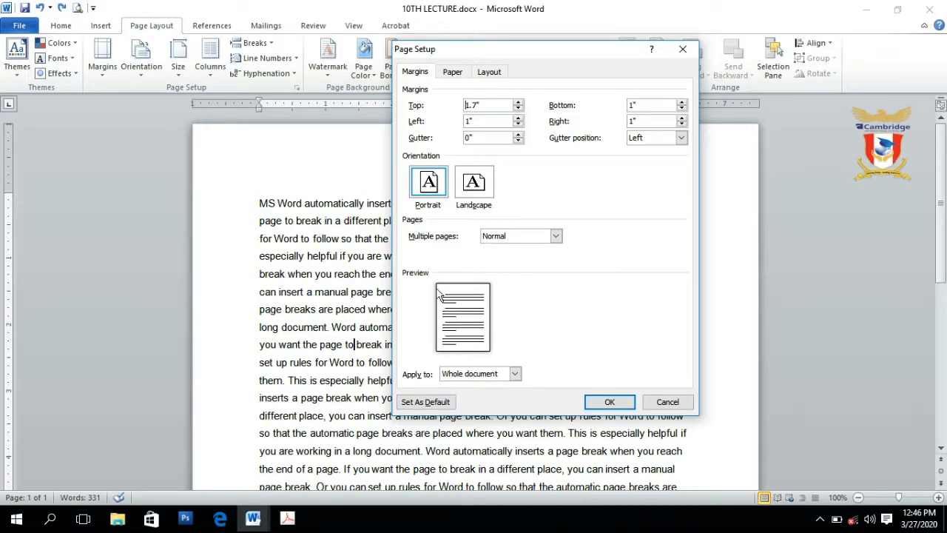
{"action": "left_click", "coordinate": [518, 104]}
{"action": "left_click", "coordinate": [518, 104]}
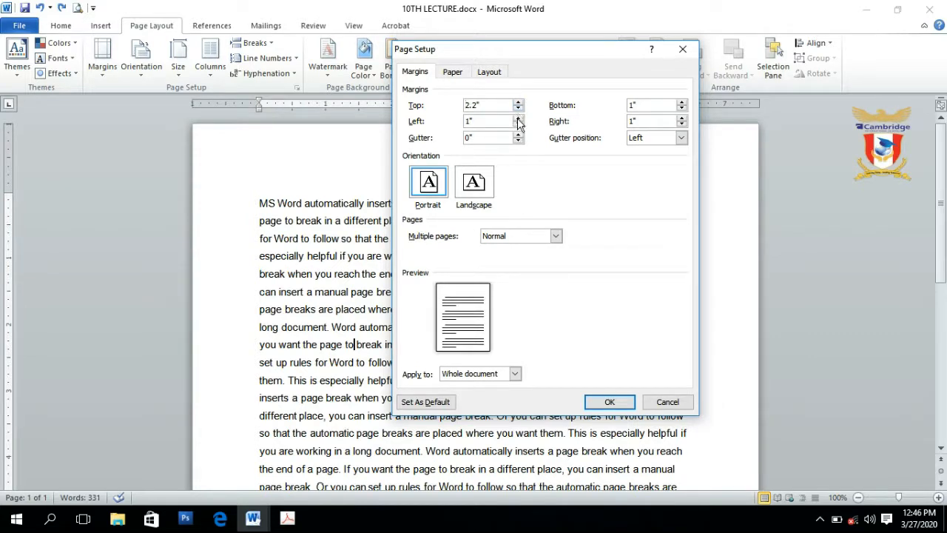
- Set the left margin to 2.2" and apply the page setup to the whole document
{"action": "left_click", "coordinate": [518, 117]}
{"action": "left_click", "coordinate": [518, 117]}
{"action": "left_click", "coordinate": [518, 118]}
{"action": "left_click", "coordinate": [517, 118]}
{"action": "left_click", "coordinate": [518, 118]}
{"action": "left_click", "coordinate": [518, 117]}
{"action": "left_click", "coordinate": [518, 118]}
{"action": "left_click", "coordinate": [518, 118]}
{"action": "left_click", "coordinate": [518, 117]}
{"action": "left_click", "coordinate": [607, 403]}
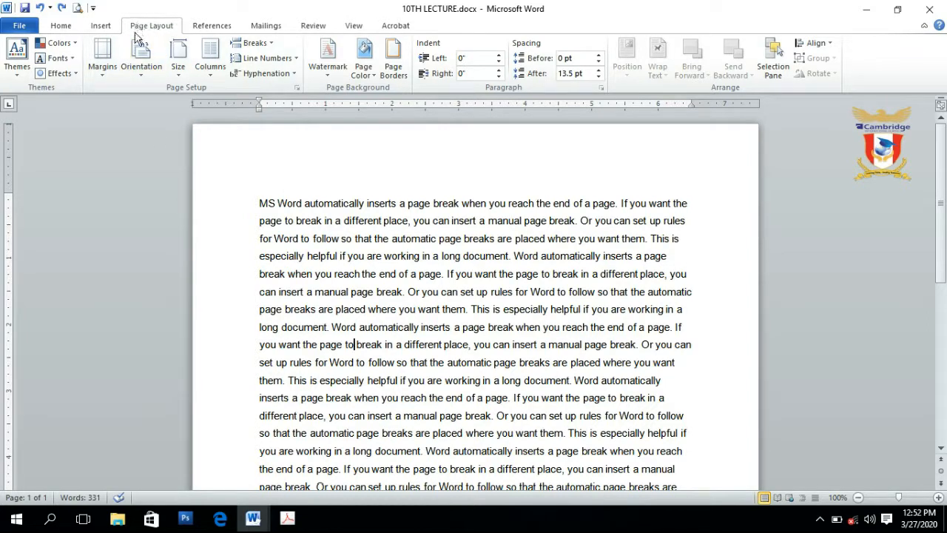
- Apply the Narrow margin preset, with 0.5" on all sides, to the document
{"action": "left_click", "coordinate": [103, 73]}
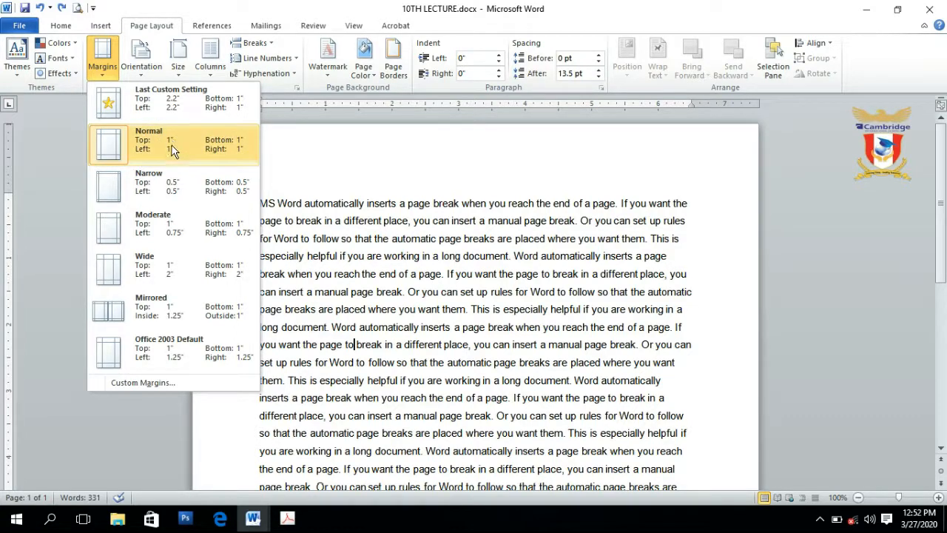
{"action": "left_click", "coordinate": [144, 191]}
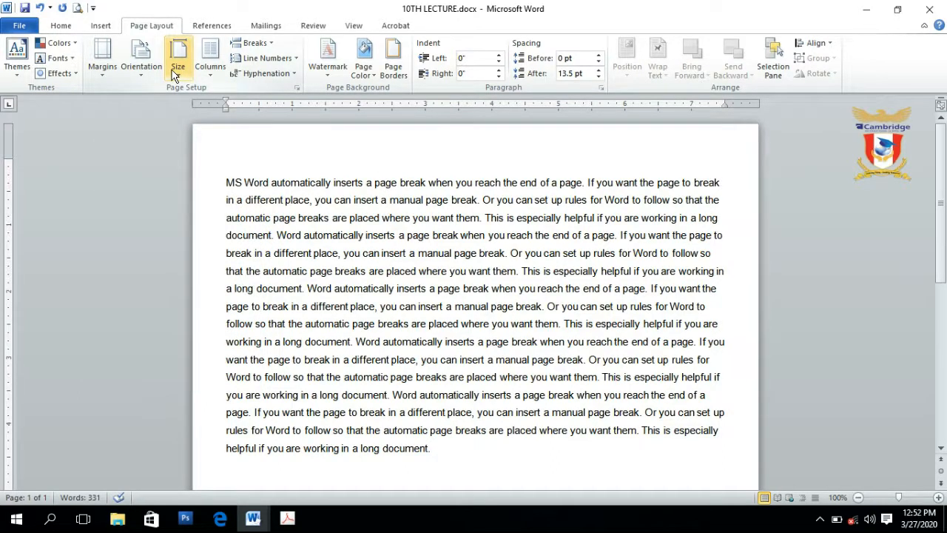
{"action": "left_click", "coordinate": [103, 73]}
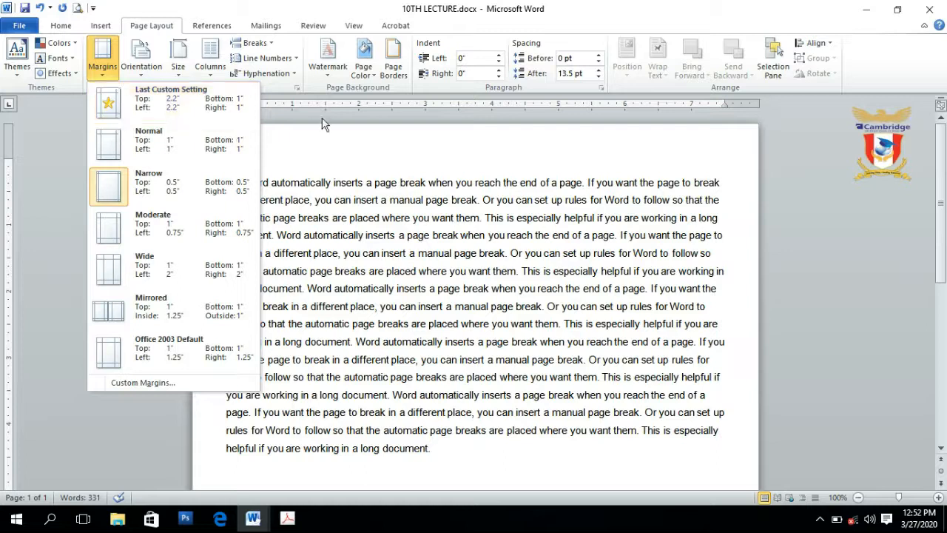
{"action": "left_click", "coordinate": [343, 136]}
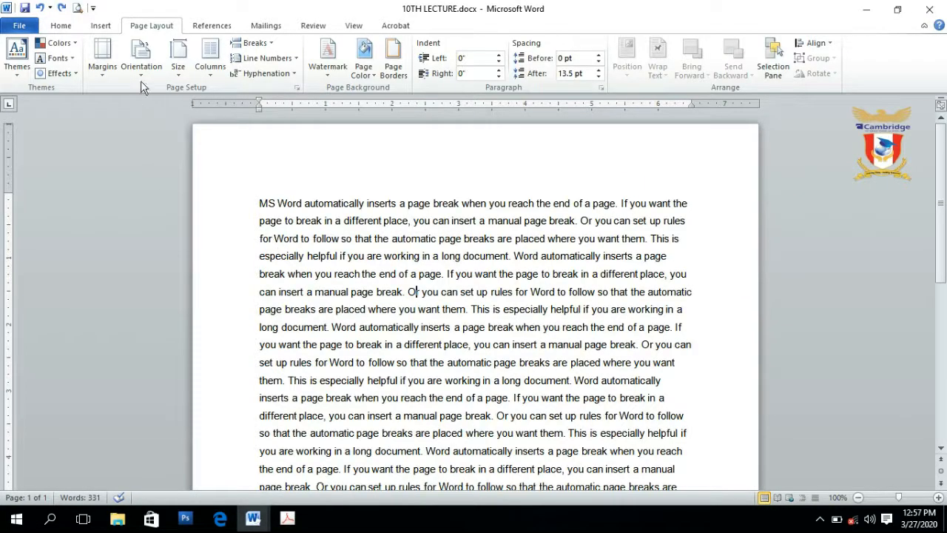
- Change the page orientation to Landscape and view the whole page
{"action": "left_click", "coordinate": [141, 75]}
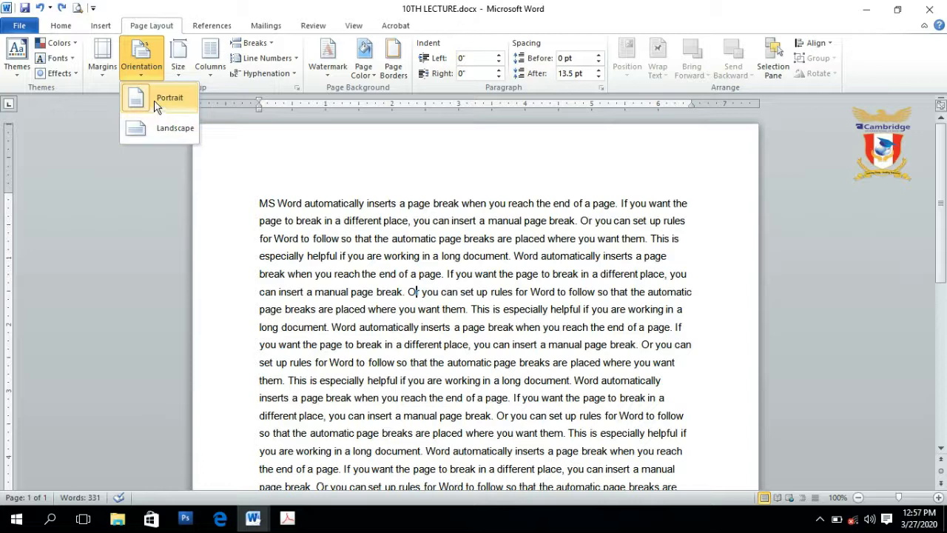
{"action": "left_click", "coordinate": [147, 29]}
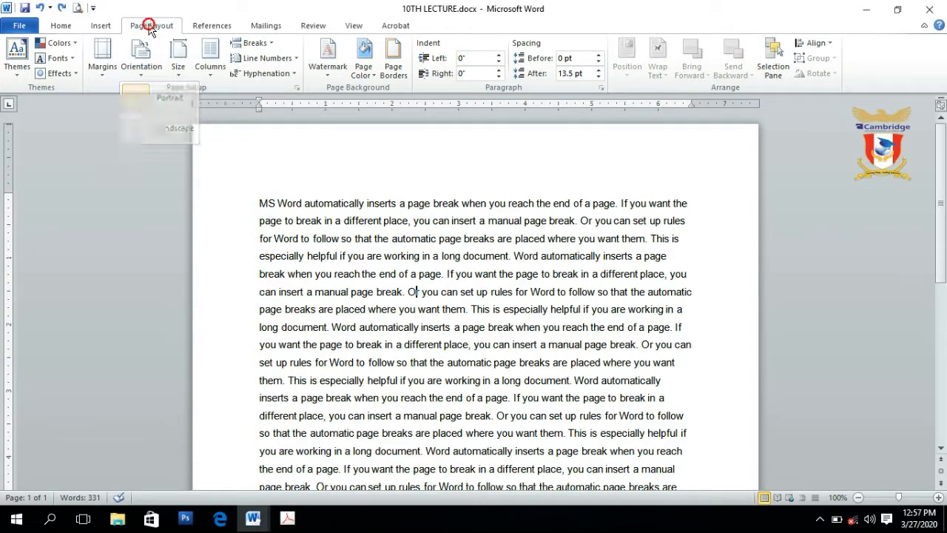
{"action": "left_click", "coordinate": [142, 72]}
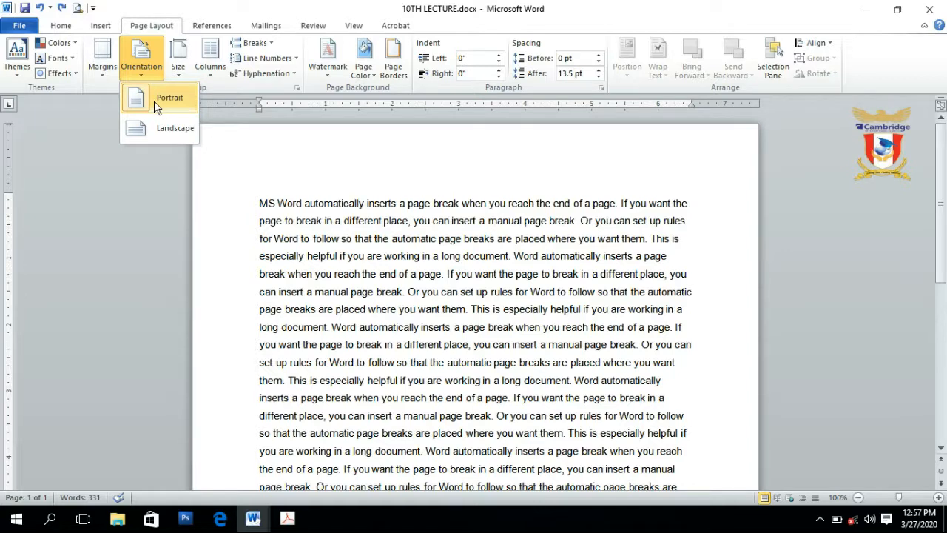
{"action": "left_click", "coordinate": [155, 129]}
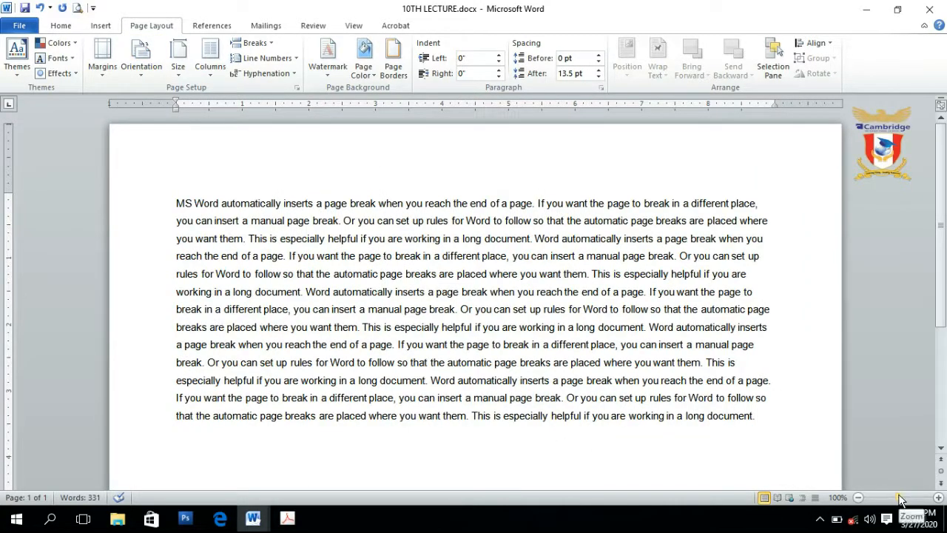
{"action": "left_click_drag", "start_coordinate": [897, 498], "coordinate": [886, 498]}
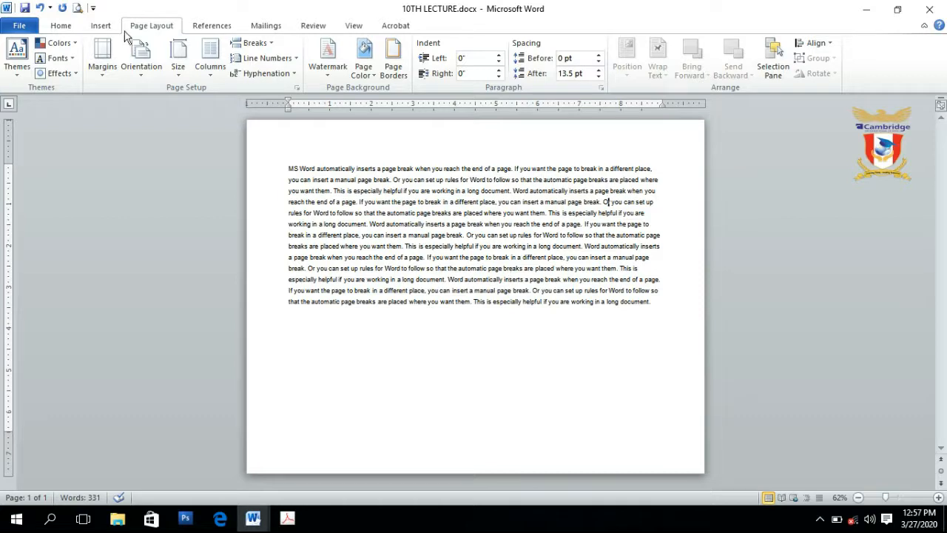
- Return the page orientation to Portrait
{"action": "left_click", "coordinate": [144, 74]}
{"action": "left_click", "coordinate": [157, 97]}
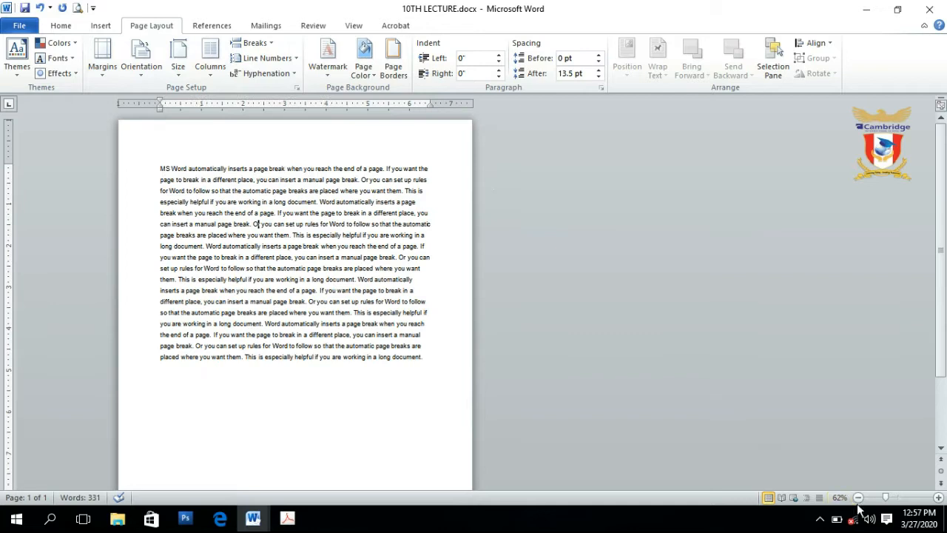
{"action": "left_click_drag", "start_coordinate": [886, 497], "coordinate": [897, 498]}
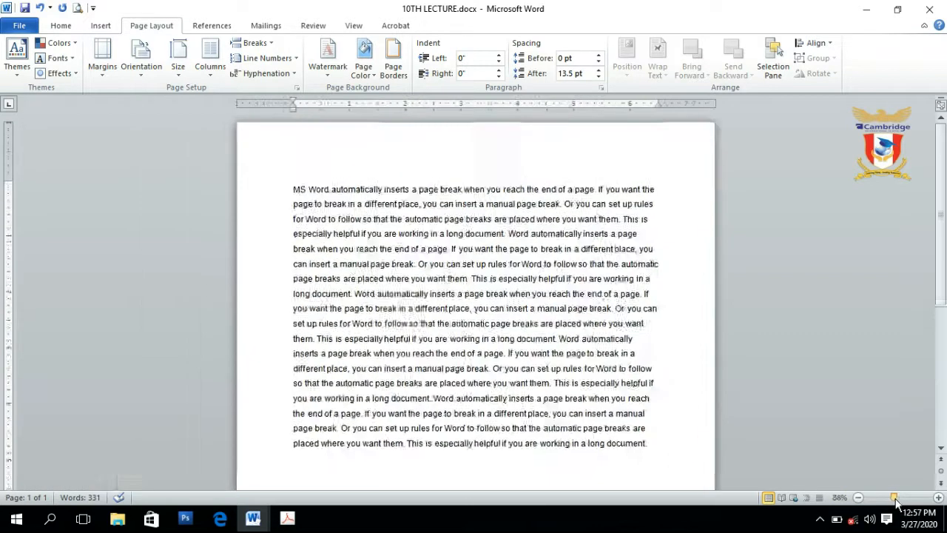
- Set the paper size to A4 (8.27" x 11.69")
{"action": "left_click", "coordinate": [178, 75]}
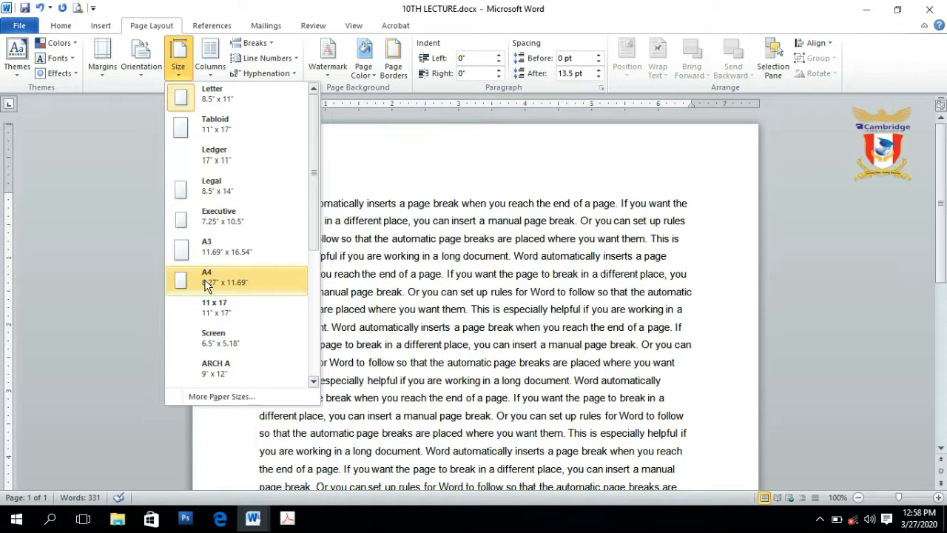
{"action": "left_click", "coordinate": [178, 74]}
{"action": "left_click", "coordinate": [177, 74]}
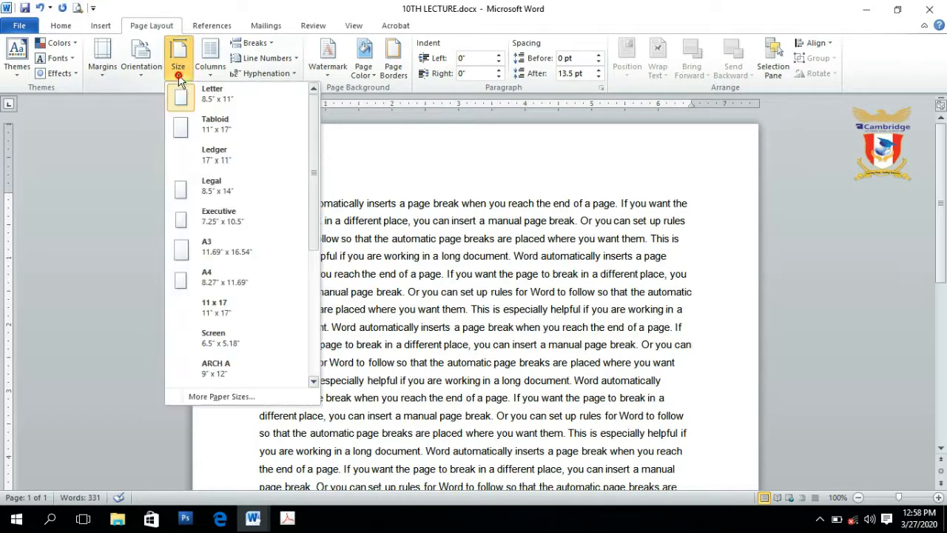
{"action": "left_click", "coordinate": [196, 284]}
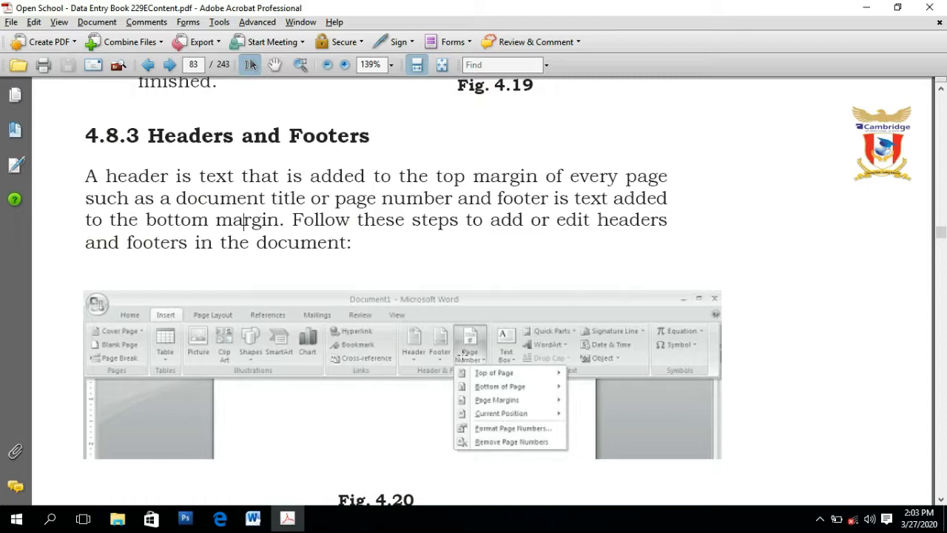
- Switch back to 10TH LECTURE.docx in Word and add the page header text "DATA ENTRY OPERATIONS"
{"action": "left_click", "coordinate": [254, 519]}
{"action": "left_click", "coordinate": [213, 464]}
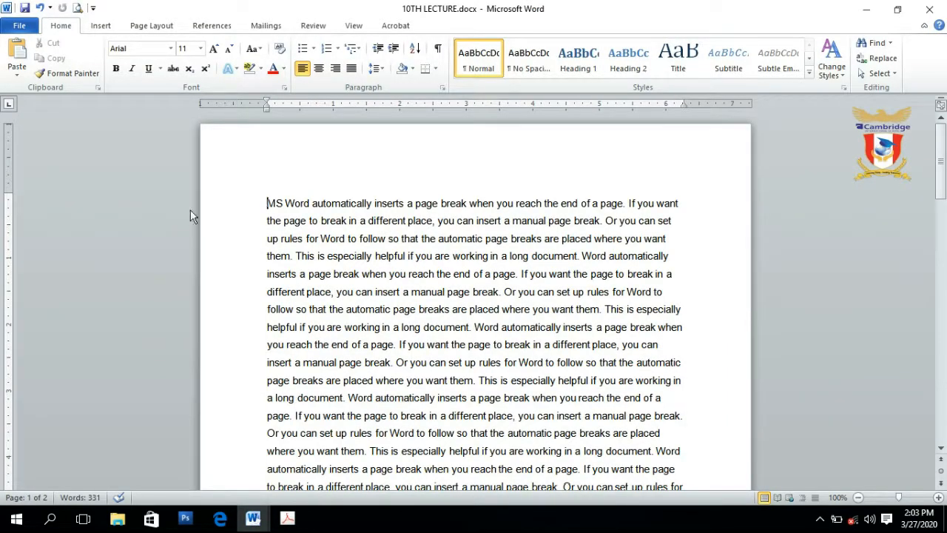
{"action": "left_click", "coordinate": [98, 28]}
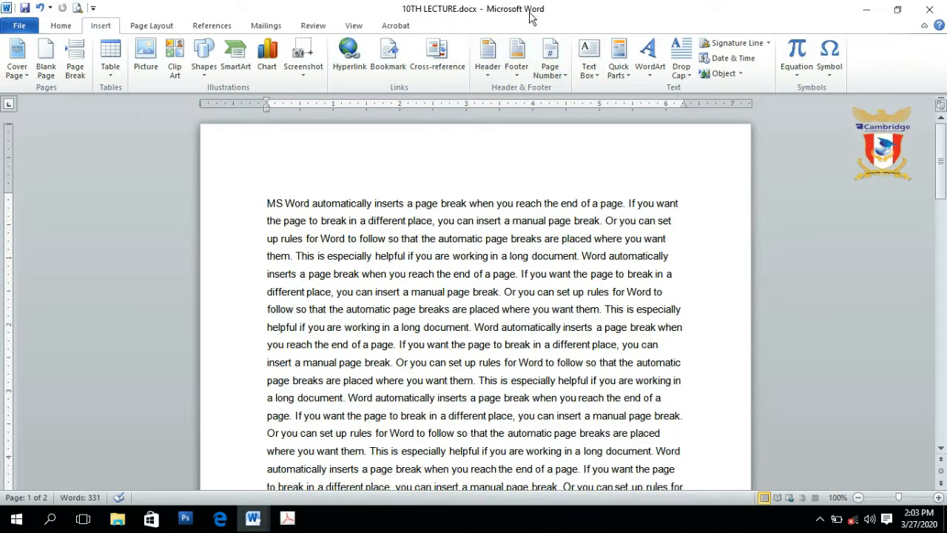
{"action": "left_click", "coordinate": [489, 77]}
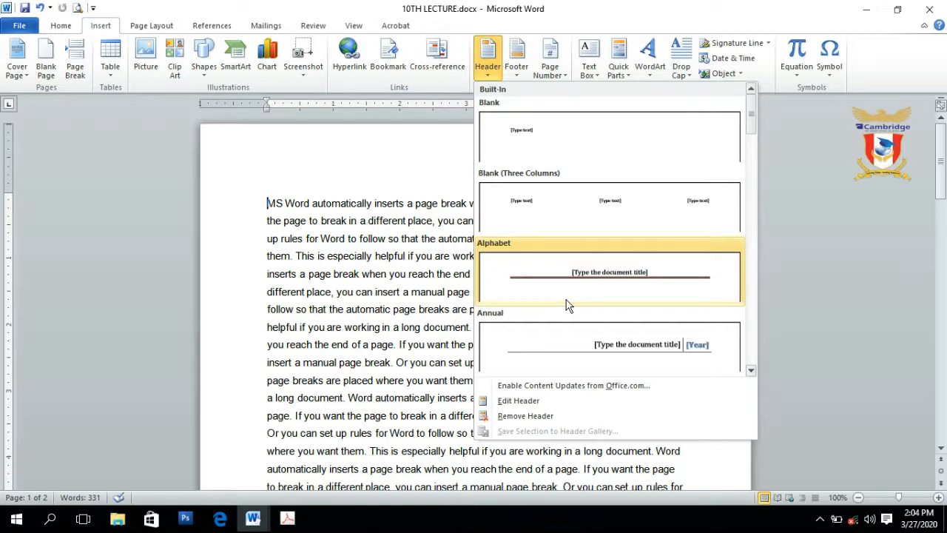
{"action": "left_click", "coordinate": [516, 407]}
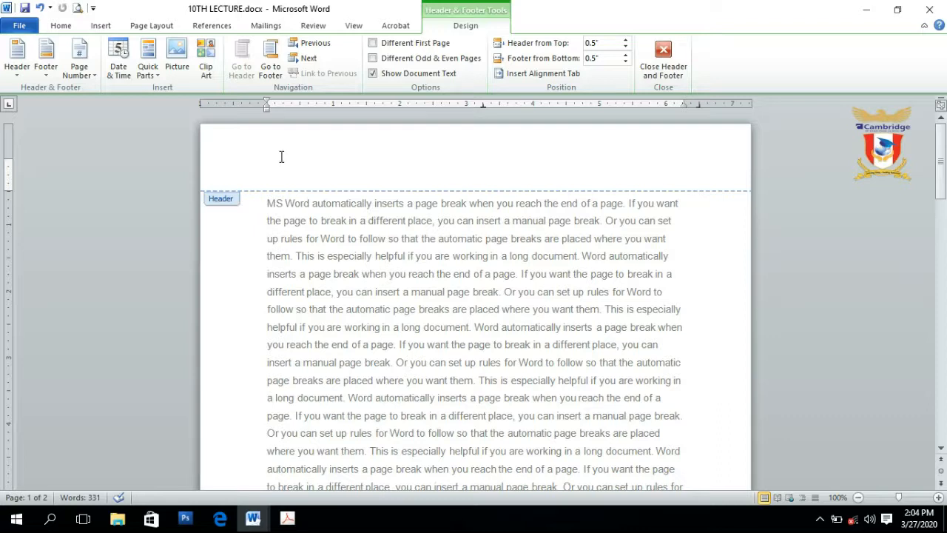
{"action": "type", "text": "DATA ENTRY OPERATIONS"}
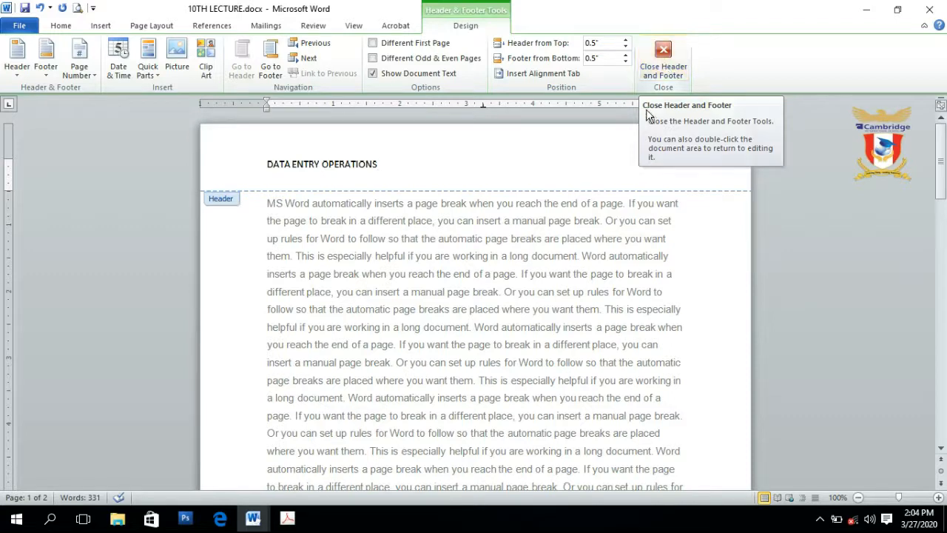
- Close the header and examine the header on the second page, then return to the start of the first page
{"action": "left_click", "coordinate": [669, 58]}
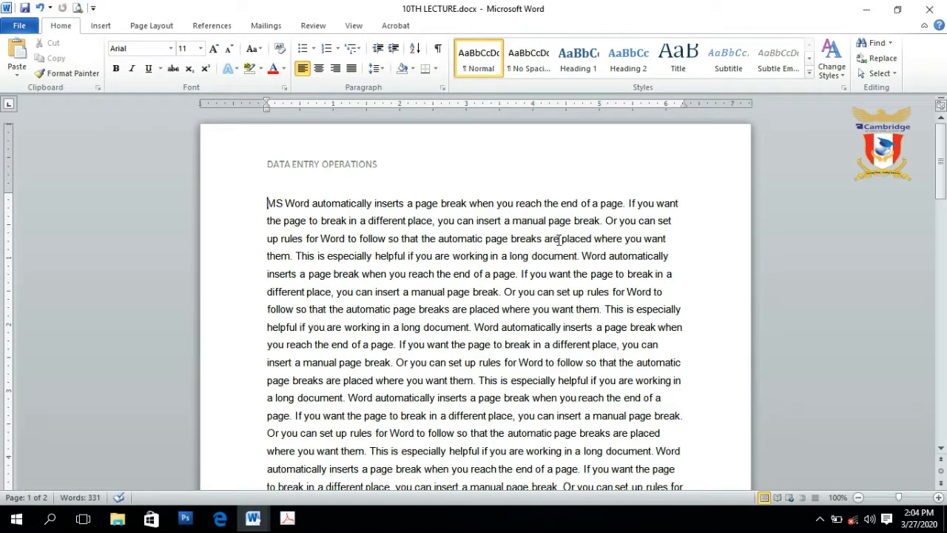
{"action": "key", "text": "Down"}
{"action": "key", "text": "Down"}
{"action": "key", "text": "Down"}
{"action": "key", "text": "Down"}
{"action": "key", "text": "Down"}
{"action": "key", "text": "Down"}
{"action": "key", "text": "Down"}
{"action": "key", "text": "Down"}
{"action": "key", "text": "Down"}
{"action": "key", "text": "Down"}
{"action": "key", "text": "Down"}
{"action": "key", "text": "Down"}
{"action": "key", "text": "Down"}
{"action": "key", "text": "Down"}
{"action": "key", "text": "Down"}
{"action": "key", "text": "Down"}
{"action": "key", "text": "Down"}
{"action": "key", "text": "Down"}
{"action": "key", "text": "Down"}
{"action": "key", "text": "Down"}
{"action": "key", "text": "Down"}
{"action": "key", "text": "Down"}
{"action": "key", "text": "Down"}
{"action": "key", "text": "Down"}
{"action": "key", "text": "Down"}
{"action": "key", "text": "Down"}
{"action": "key", "text": "Down"}
{"action": "key", "text": "Down"}
{"action": "key", "text": "Down"}
{"action": "key", "text": "Down"}
{"action": "key", "text": "Down"}
{"action": "key", "text": "Down"}
{"action": "key", "text": "Down"}
{"action": "key", "text": "Down"}
{"action": "key", "text": "Down"}
{"action": "key", "text": "Down"}
{"action": "key", "text": "Down"}
{"action": "key", "text": "Down"}
{"action": "key", "text": "Down"}
{"action": "key", "text": "Down"}
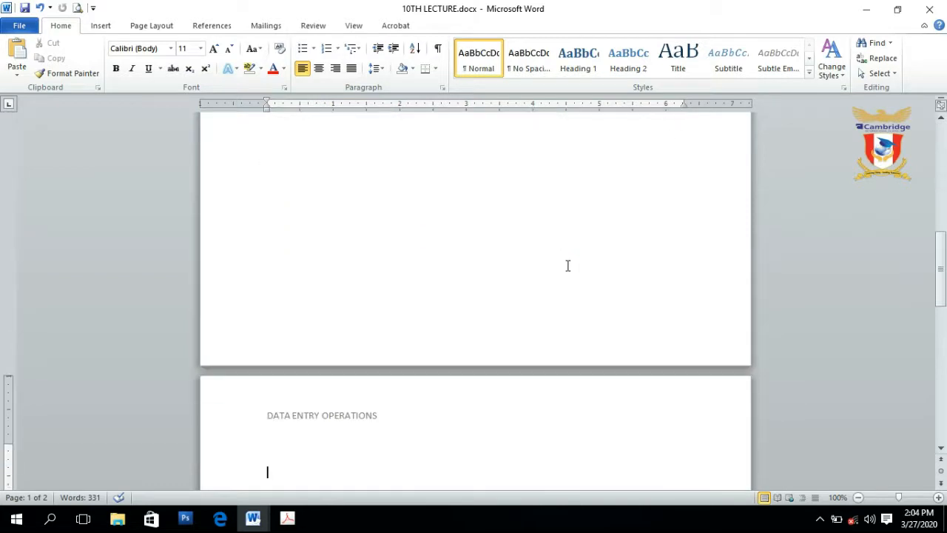
{"action": "key", "text": "Up"}
{"action": "key", "text": "Up"}
{"action": "key", "text": "Up"}
{"action": "key", "text": "Up"}
{"action": "key", "text": "Up"}
{"action": "key", "text": "Up"}
{"action": "key", "text": "Up"}
{"action": "key", "text": "Up"}
{"action": "key", "text": "Up"}
{"action": "key", "text": "Up"}
{"action": "key", "text": "Up"}
{"action": "key", "text": "Up"}
{"action": "key", "text": "Up"}
{"action": "key", "text": "Up"}
{"action": "key", "text": "Up"}
{"action": "key", "text": "Up"}
{"action": "key", "text": "Up"}
{"action": "key", "text": "Up"}
{"action": "key", "text": "Up"}
{"action": "key", "text": "Up"}
{"action": "key", "text": "Up"}
{"action": "key", "text": "Up"}
{"action": "key", "text": "Up"}
{"action": "key", "text": "Up"}
{"action": "key", "text": "Up"}
{"action": "key", "text": "Up"}
{"action": "key", "text": "Up"}
{"action": "key", "text": "Up"}
{"action": "key", "text": "Up"}
{"action": "key", "text": "Up"}
{"action": "key", "text": "Up"}
{"action": "key", "text": "Up"}
{"action": "key", "text": "Up"}
{"action": "key", "text": "Up"}
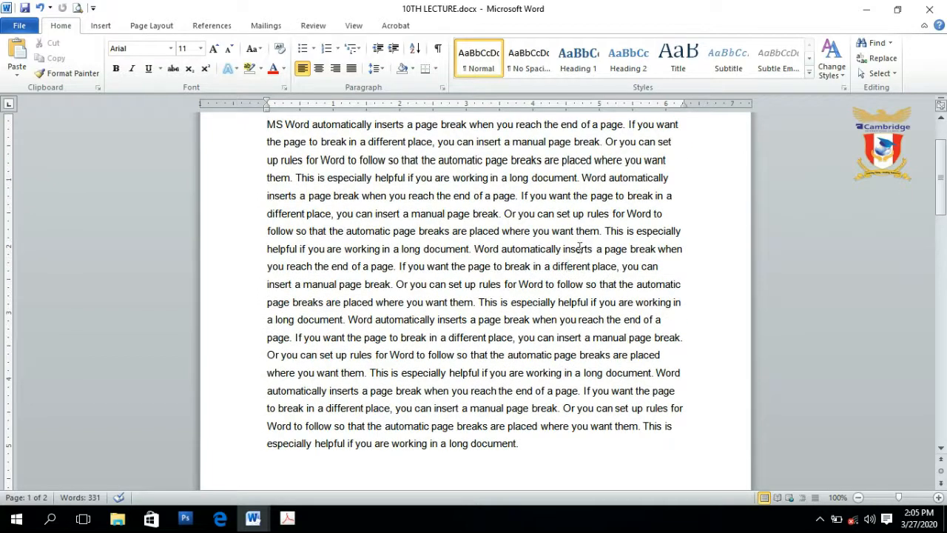
{"action": "left_click_drag", "start_coordinate": [943, 201], "coordinate": [944, 185]}
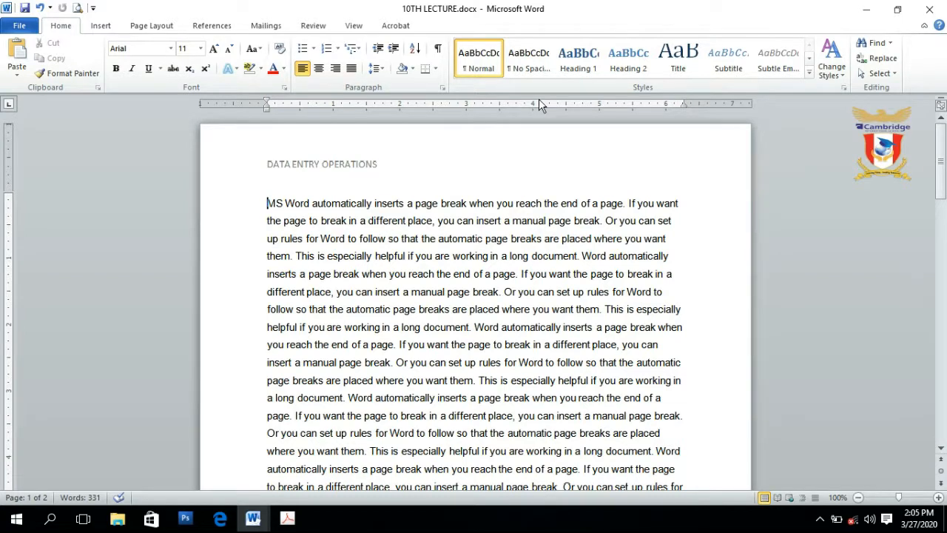
- Reopen the page header for editing and delete the text "DATA ENTRY OPERATIONS"
{"action": "double_click", "coordinate": [300, 167]}
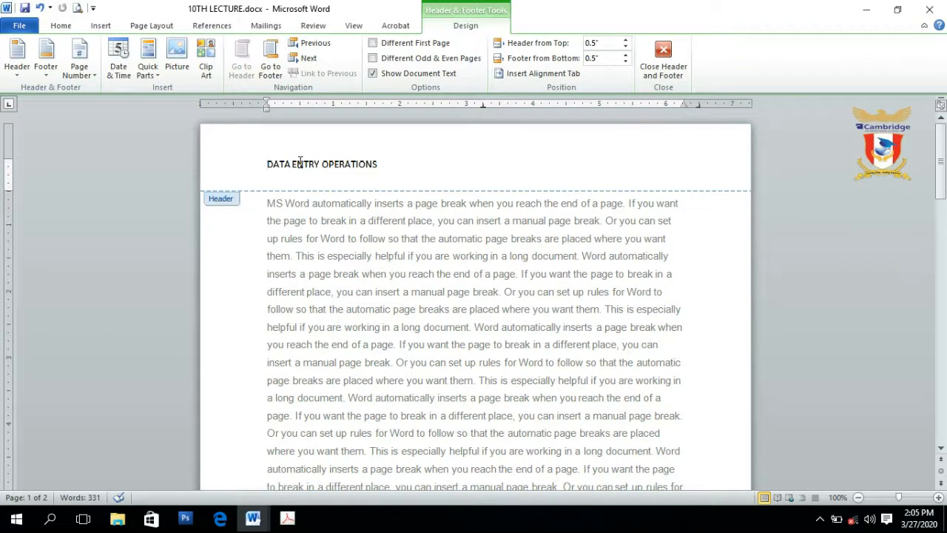
{"action": "left_click", "coordinate": [386, 161]}
{"action": "key", "text": "BackSpace"}
{"action": "key", "text": "BackSpace"}
{"action": "key", "text": "BackSpace"}
{"action": "key", "text": "BackSpace"}
{"action": "key", "text": "BackSpace"}
{"action": "key", "text": "BackSpace"}
{"action": "key", "text": "BackSpace"}
{"action": "key", "text": "BackSpace"}
{"action": "key", "text": "BackSpace"}
{"action": "key", "text": "BackSpace"}
{"action": "key", "text": "BackSpace"}
{"action": "key", "text": "BackSpace"}
{"action": "key", "text": "BackSpace"}
{"action": "key", "text": "BackSpace"}
{"action": "key", "text": "BackSpace"}
{"action": "key", "text": "BackSpace"}
{"action": "key", "text": "BackSpace"}
{"action": "key", "text": "BackSpace"}
{"action": "key", "text": "BackSpace"}
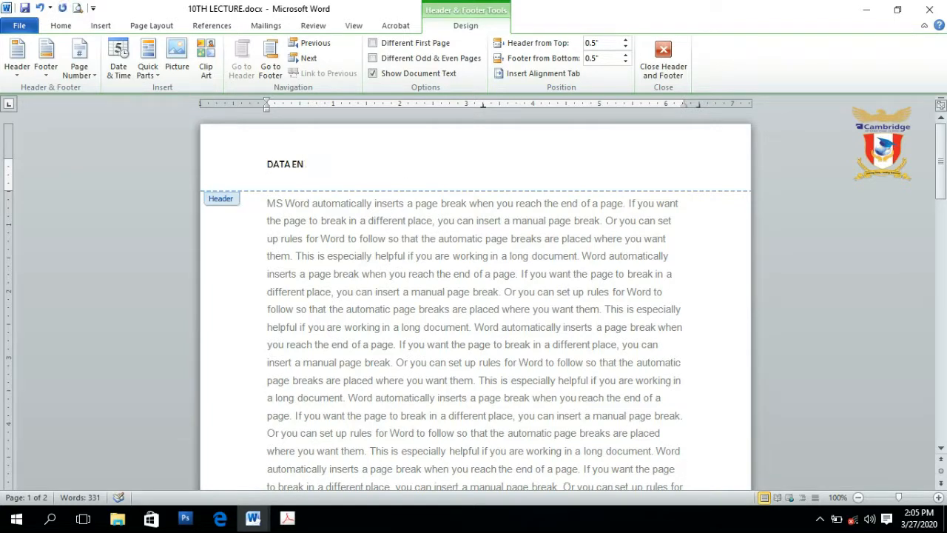
{"action": "key", "text": "BackSpace"}
{"action": "key", "text": "BackSpace"}
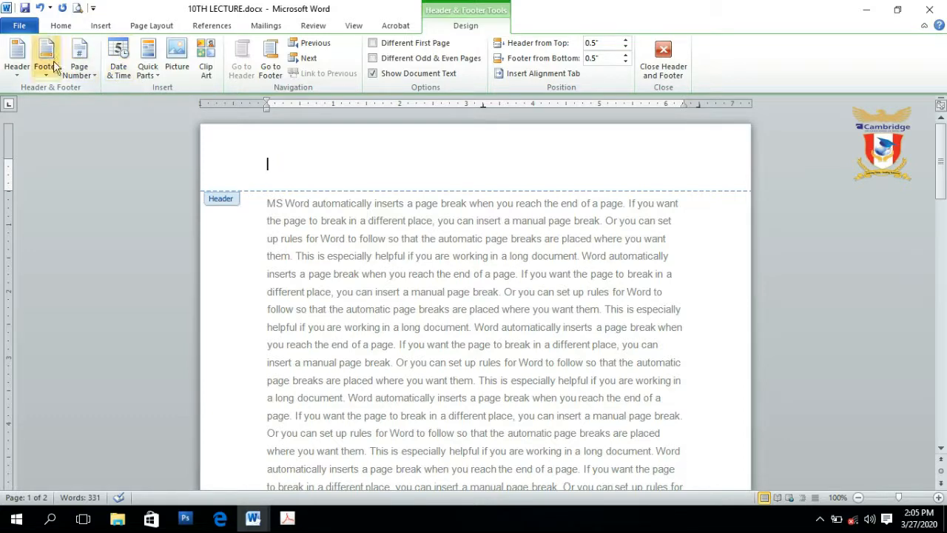
- Insert a Plain Number 1 page number at the top of the page and close the header
{"action": "left_click", "coordinate": [96, 80]}
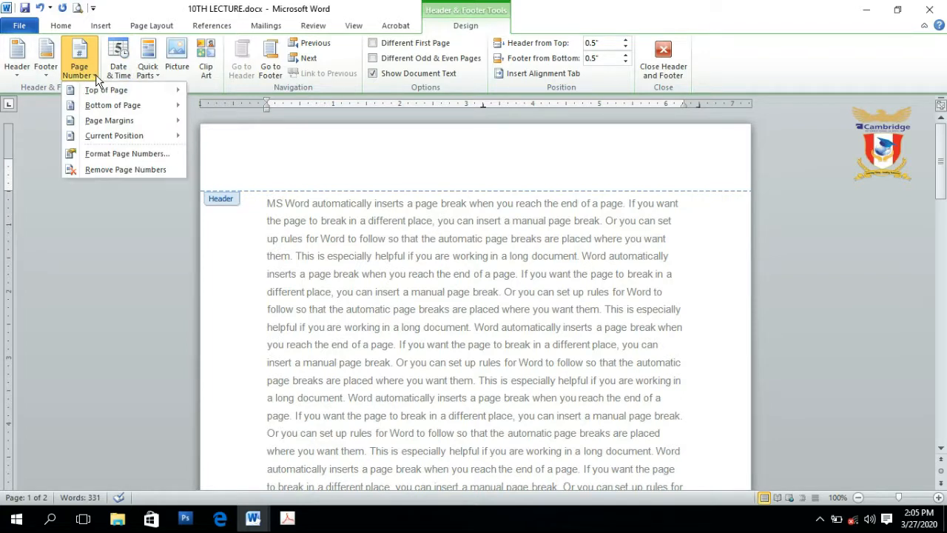
{"action": "mouse_move", "coordinate": [97, 91]}
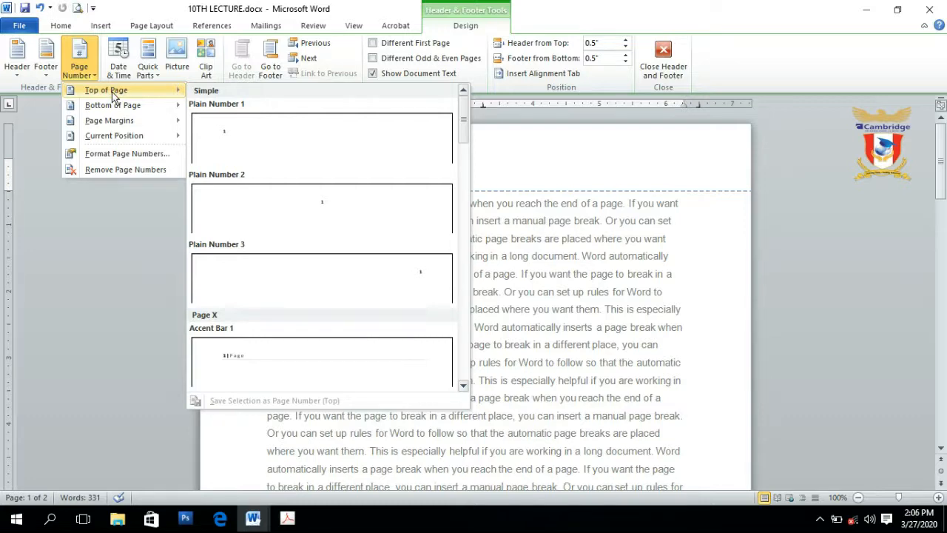
{"action": "left_click", "coordinate": [213, 125]}
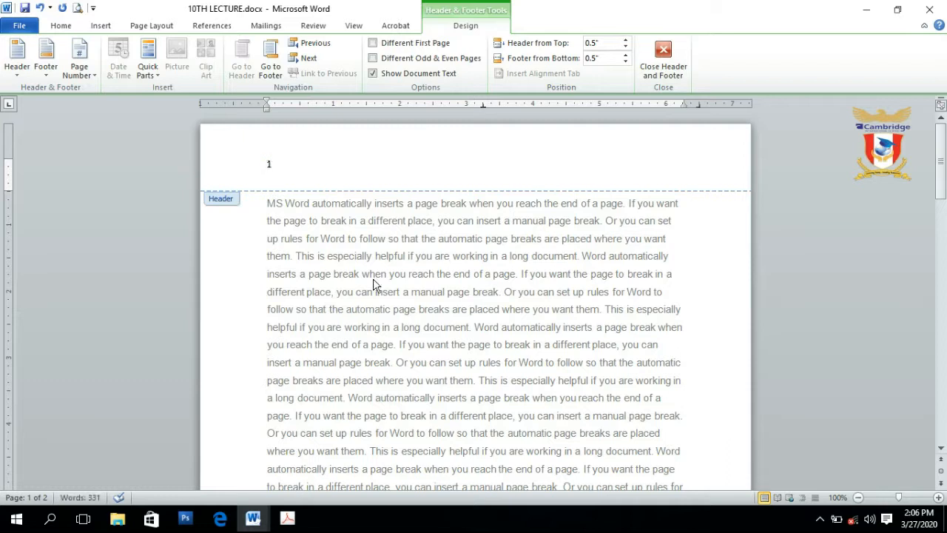
{"action": "left_click", "coordinate": [662, 59]}
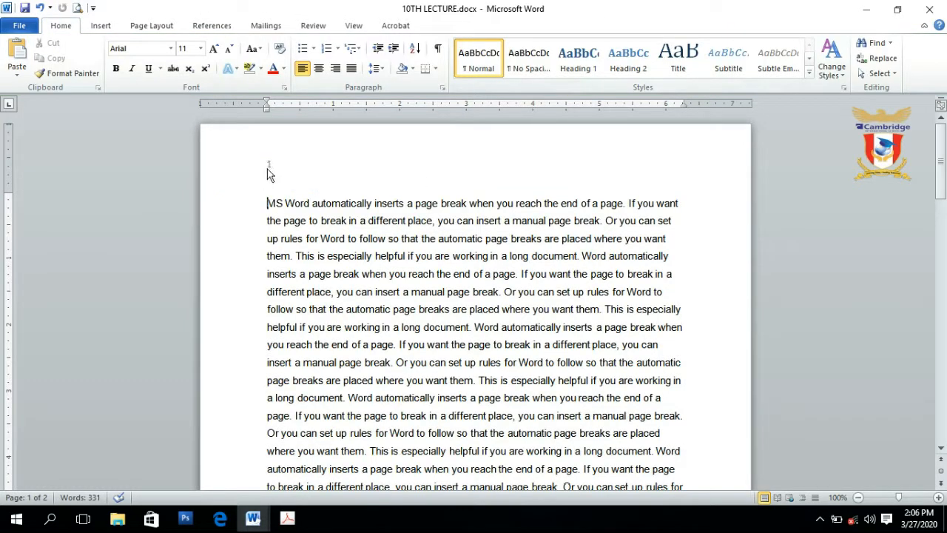
- Go down through the document to examine the page number at the top of the second page
{"action": "key", "text": "Down"}
{"action": "key", "text": "Down"}
{"action": "key", "text": "Down"}
{"action": "key", "text": "Down"}
{"action": "key", "text": "Down"}
{"action": "key", "text": "Down"}
{"action": "key", "text": "Down"}
{"action": "key", "text": "Down"}
{"action": "key", "text": "Down"}
{"action": "key", "text": "Down"}
{"action": "key", "text": "Down"}
{"action": "key", "text": "Down"}
{"action": "key", "text": "Down"}
{"action": "key", "text": "Down"}
{"action": "key", "text": "Down"}
{"action": "key", "text": "Down"}
{"action": "key", "text": "Down"}
{"action": "key", "text": "Down"}
{"action": "key", "text": "Down"}
{"action": "key", "text": "Down"}
{"action": "key", "text": "Down"}
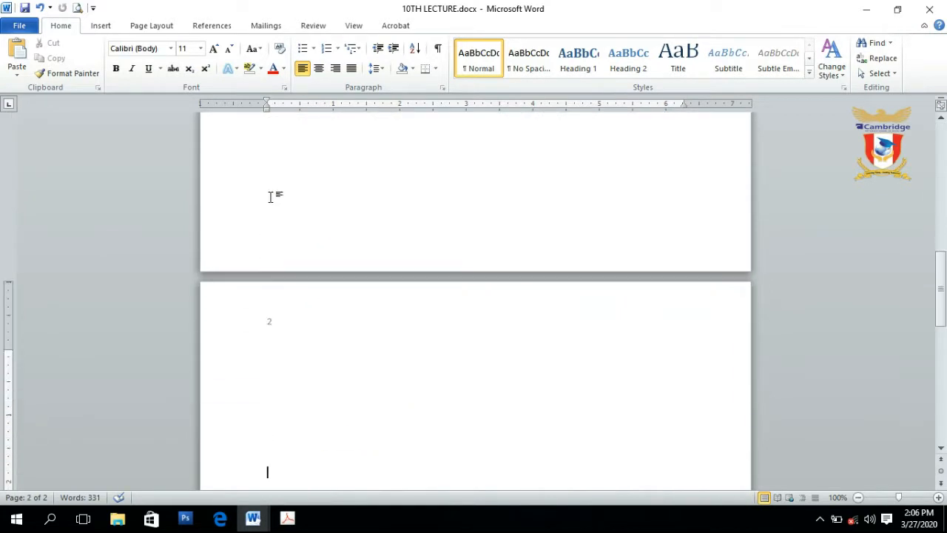
{"action": "key", "text": "Down"}
{"action": "key", "text": "Down"}
{"action": "key", "text": "Down"}
{"action": "key", "text": "Down"}
{"action": "key", "text": "Down"}
{"action": "key", "text": "Down"}
{"action": "key", "text": "Down"}
{"action": "key", "text": "Down"}
{"action": "key", "text": "Down"}
{"action": "key", "text": "Down"}
{"action": "key", "text": "Down"}
{"action": "key", "text": "Down"}
{"action": "key", "text": "Down"}
{"action": "key", "text": "Down"}
{"action": "key", "text": "Down"}
{"action": "key", "text": "Down"}
{"action": "key", "text": "Down"}
{"action": "key", "text": "Down"}
{"action": "key", "text": "Down"}
{"action": "key", "text": "Down"}
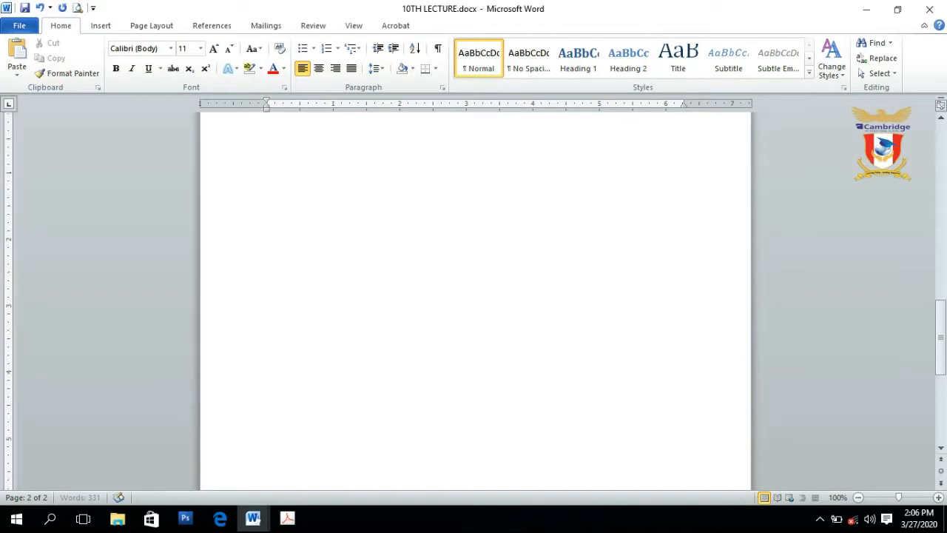
- Add blank paragraphs at the end of the second page until the document runs onto a third page
{"action": "key", "text": "Return"}
{"action": "key", "text": "Return"}
{"action": "key", "text": "Return"}
{"action": "key", "text": "Return"}
{"action": "key", "text": "Return"}
{"action": "key", "text": "Return"}
{"action": "key", "text": "Return"}
{"action": "key", "text": "Return"}
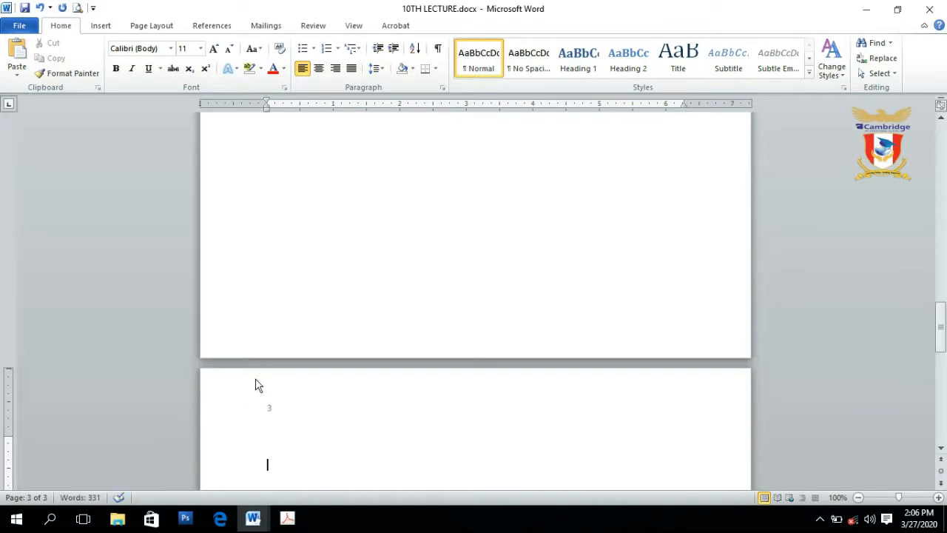
- Go back up through the document to examine the page number at the top of the first page
{"action": "key", "text": "BackSpace"}
{"action": "key", "text": "Up"}
{"action": "key", "text": "Up"}
{"action": "key", "text": "Up"}
{"action": "key", "text": "Up"}
{"action": "key", "text": "Up"}
{"action": "key", "text": "Up"}
{"action": "key", "text": "Up"}
{"action": "key", "text": "Up"}
{"action": "key", "text": "Up"}
{"action": "key", "text": "Up"}
{"action": "key", "text": "Up"}
{"action": "key", "text": "Up"}
{"action": "key", "text": "Up"}
{"action": "key", "text": "Up"}
{"action": "key", "text": "Up"}
{"action": "key", "text": "Up"}
{"action": "key", "text": "Up"}
{"action": "key", "text": "Up"}
{"action": "key", "text": "Up"}
{"action": "key", "text": "Up"}
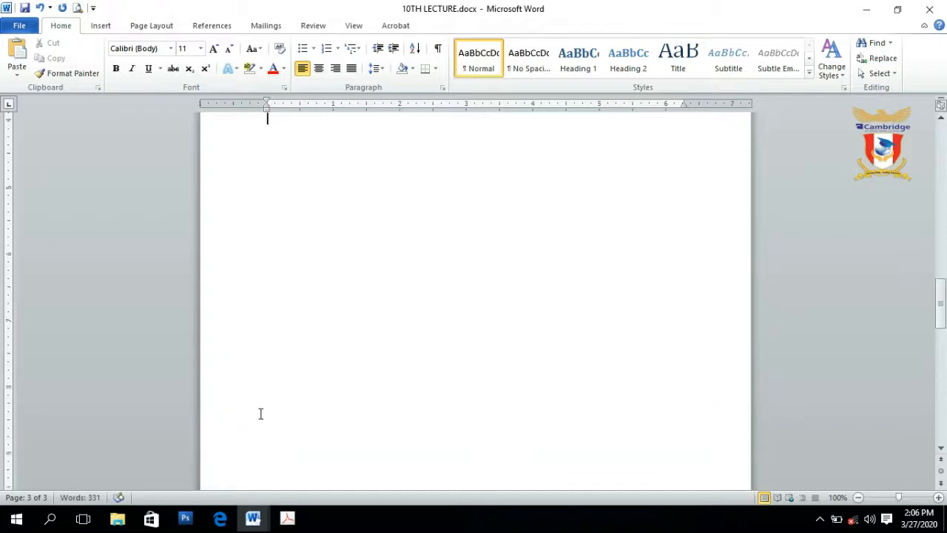
{"action": "key", "text": "Up"}
{"action": "key", "text": "Up"}
{"action": "key", "text": "Up"}
{"action": "key", "text": "Up"}
{"action": "key", "text": "Up"}
{"action": "key", "text": "Up"}
{"action": "key", "text": "Up"}
{"action": "key", "text": "Up"}
{"action": "key", "text": "Up"}
{"action": "key", "text": "Up"}
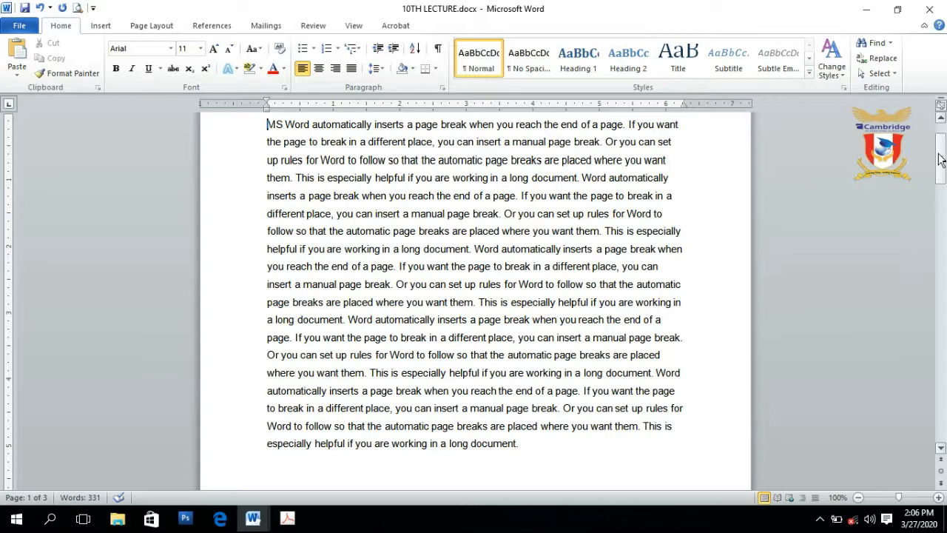
{"action": "left_click_drag", "start_coordinate": [941, 152], "coordinate": [942, 139]}
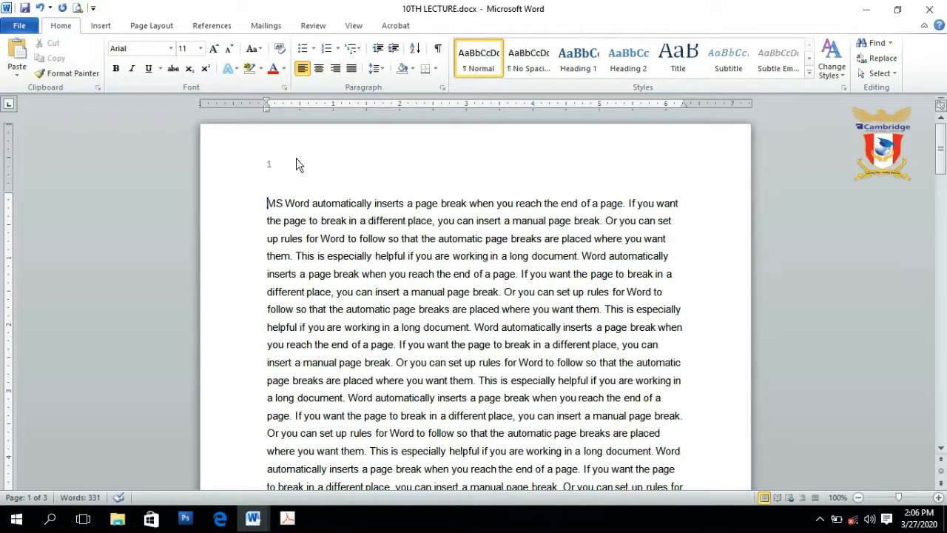
- Set the header's page numbering to start at 8 and close the header
{"action": "double_click", "coordinate": [296, 164]}
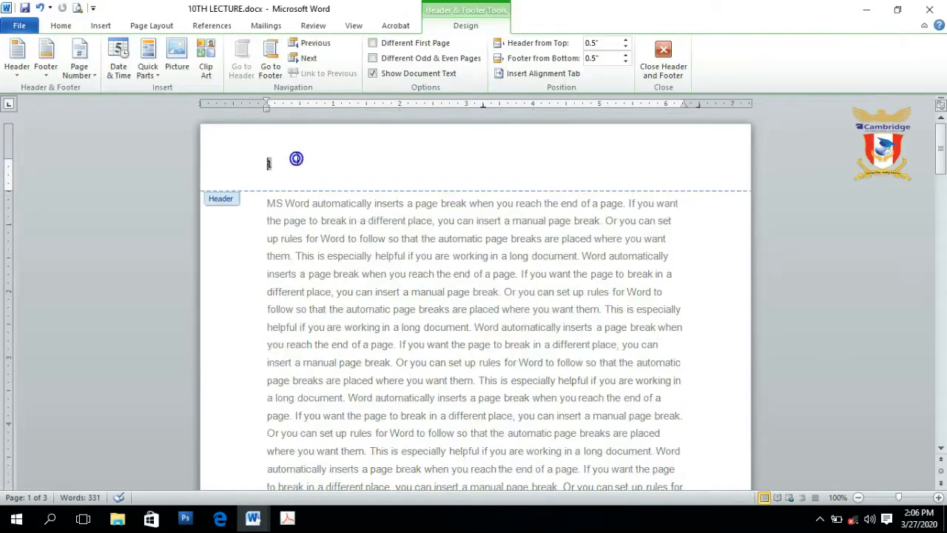
{"action": "left_click", "coordinate": [285, 163]}
{"action": "left_click", "coordinate": [95, 78]}
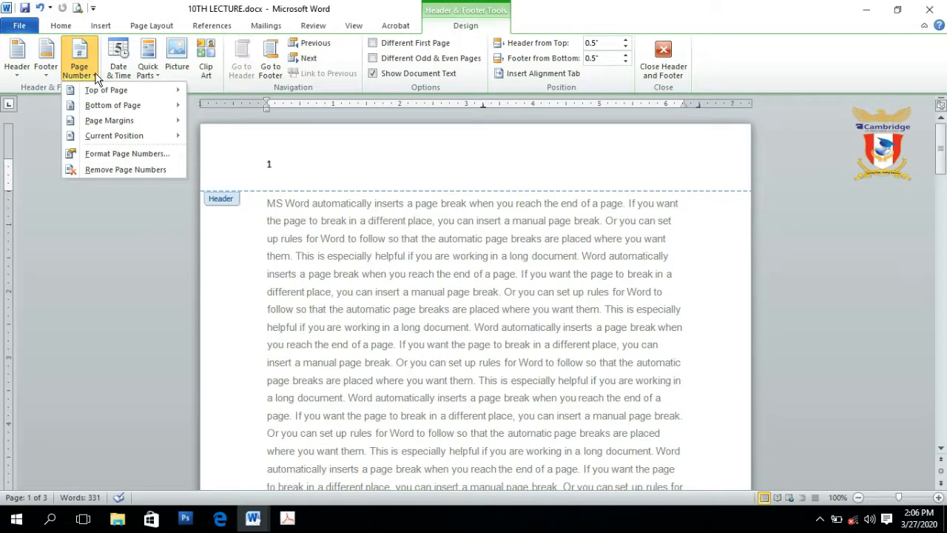
{"action": "left_click", "coordinate": [110, 154]}
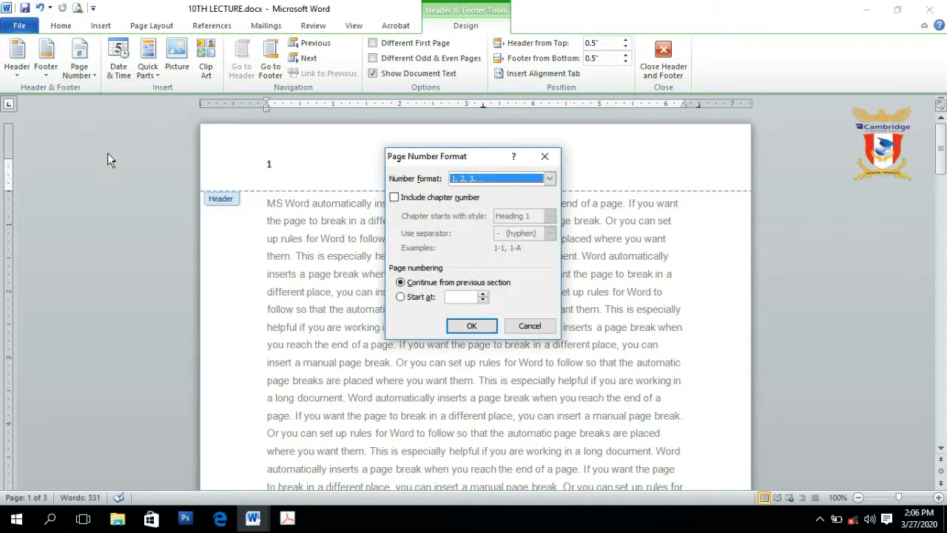
{"action": "left_click", "coordinate": [400, 297]}
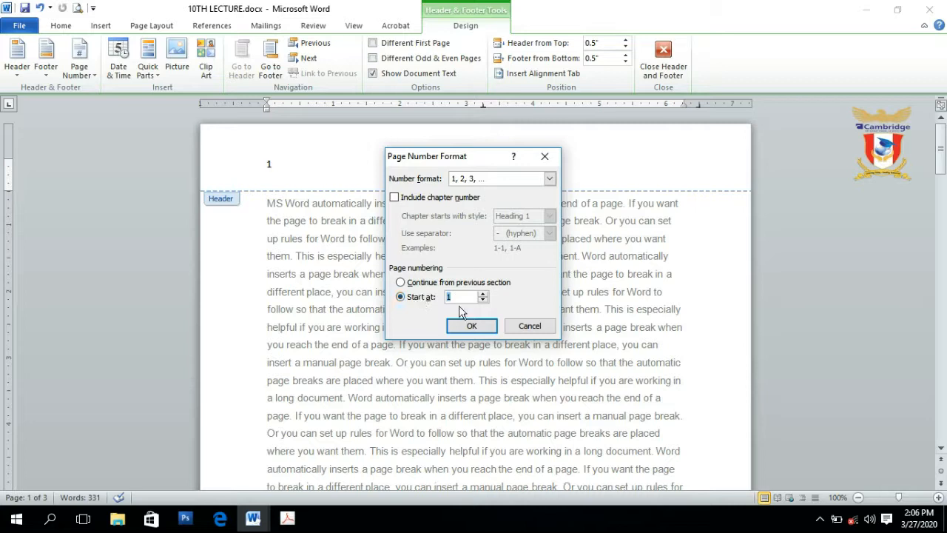
{"action": "left_click", "coordinate": [483, 294]}
{"action": "left_click", "coordinate": [483, 294]}
{"action": "type", "text": "8"}
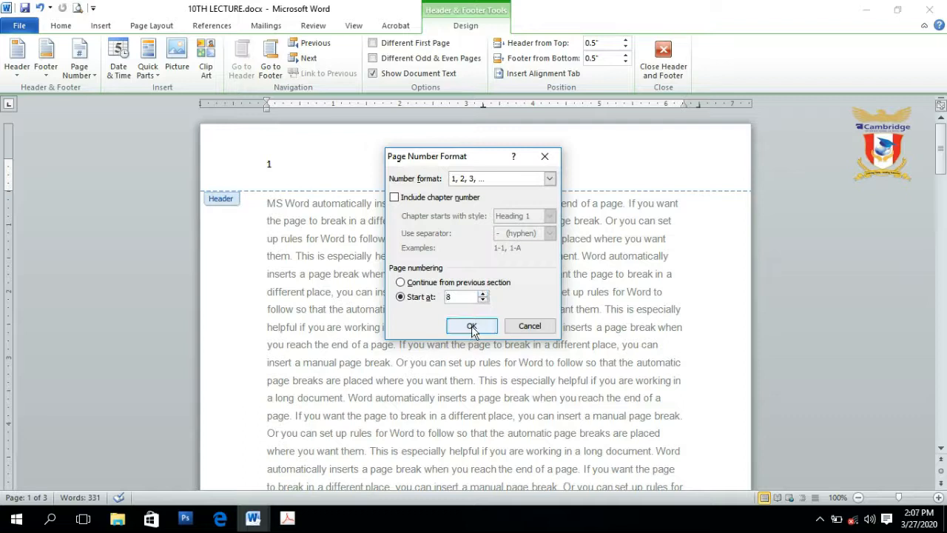
{"action": "left_click", "coordinate": [472, 326]}
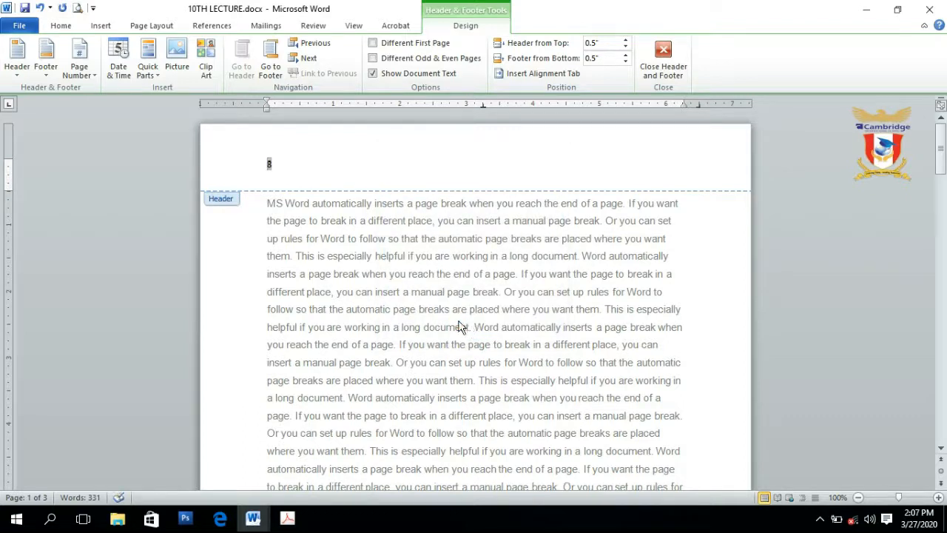
{"action": "left_click", "coordinate": [662, 59]}
- Go down through the document to examine the page numbers up to the third page, and return to the first page
{"action": "key", "text": "Down"}
{"action": "key", "text": "Down"}
{"action": "key", "text": "Down"}
{"action": "key", "text": "Down"}
{"action": "key", "text": "Down"}
{"action": "key", "text": "Down"}
{"action": "key", "text": "Down"}
{"action": "key", "text": "Down"}
{"action": "key", "text": "Down"}
{"action": "key", "text": "Down"}
{"action": "key", "text": "Down"}
{"action": "key", "text": "Down"}
{"action": "key", "text": "Down"}
{"action": "key", "text": "Down"}
{"action": "key", "text": "Down"}
{"action": "key", "text": "Down"}
{"action": "key", "text": "Down"}
{"action": "key", "text": "Down"}
{"action": "key", "text": "Down"}
{"action": "key", "text": "Down"}
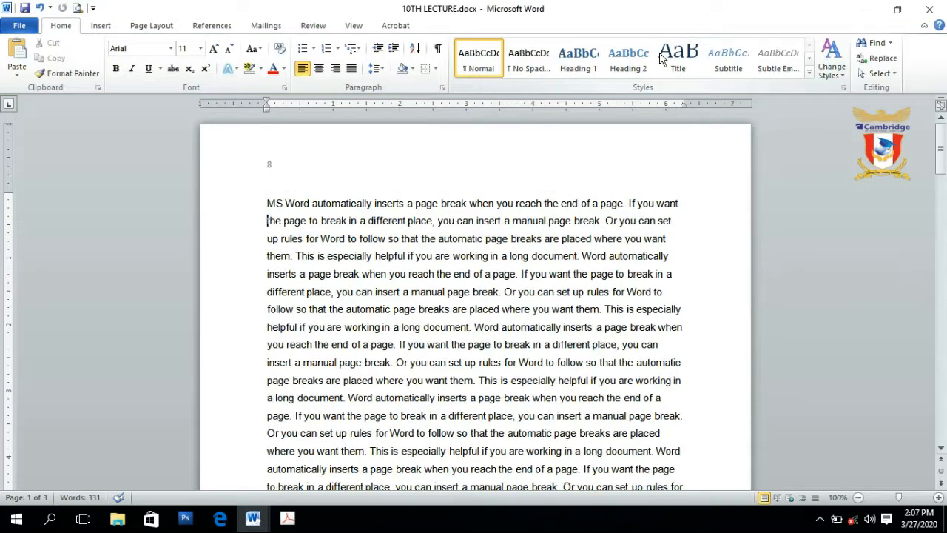
{"action": "key", "text": "Down"}
{"action": "key", "text": "Down"}
{"action": "key", "text": "Down"}
{"action": "key", "text": "Down"}
{"action": "key", "text": "Down"}
{"action": "key", "text": "Down"}
{"action": "key", "text": "Down"}
{"action": "key", "text": "Down"}
{"action": "key", "text": "Down"}
{"action": "key", "text": "Down"}
{"action": "key", "text": "Down"}
{"action": "key", "text": "Down"}
{"action": "key", "text": "Down"}
{"action": "key", "text": "Down"}
{"action": "key", "text": "Down"}
{"action": "key", "text": "Down"}
{"action": "key", "text": "Down"}
{"action": "key", "text": "Down"}
{"action": "key", "text": "Down"}
{"action": "key", "text": "Down"}
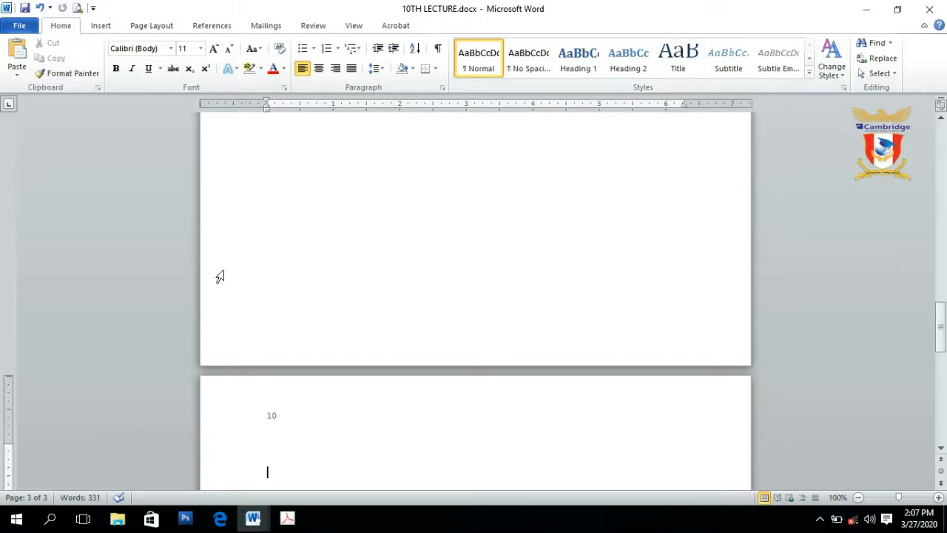
{"action": "left_click_drag", "start_coordinate": [939, 336], "coordinate": [940, 133]}
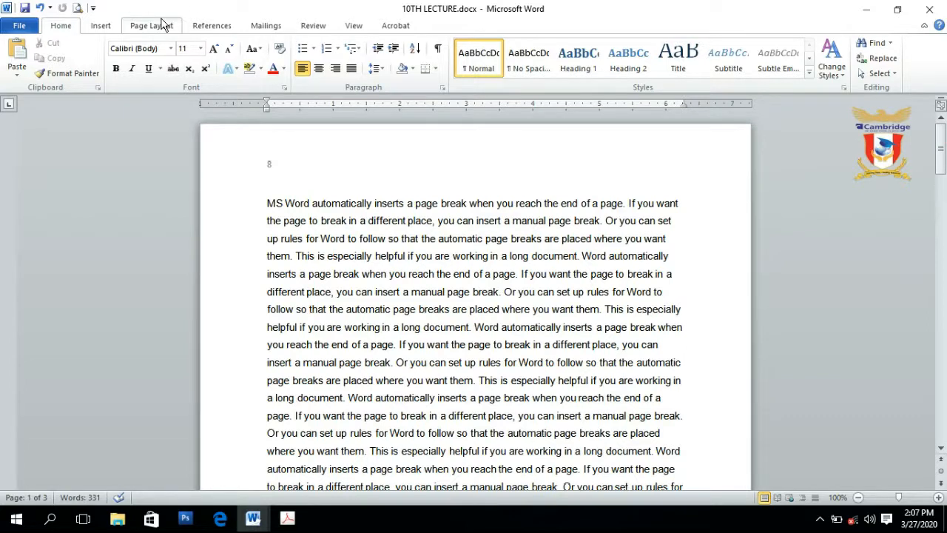
- Add the footer text "DATA ENTRY OPERATIONS", close the footer and check it on the pages
{"action": "left_click", "coordinate": [102, 27]}
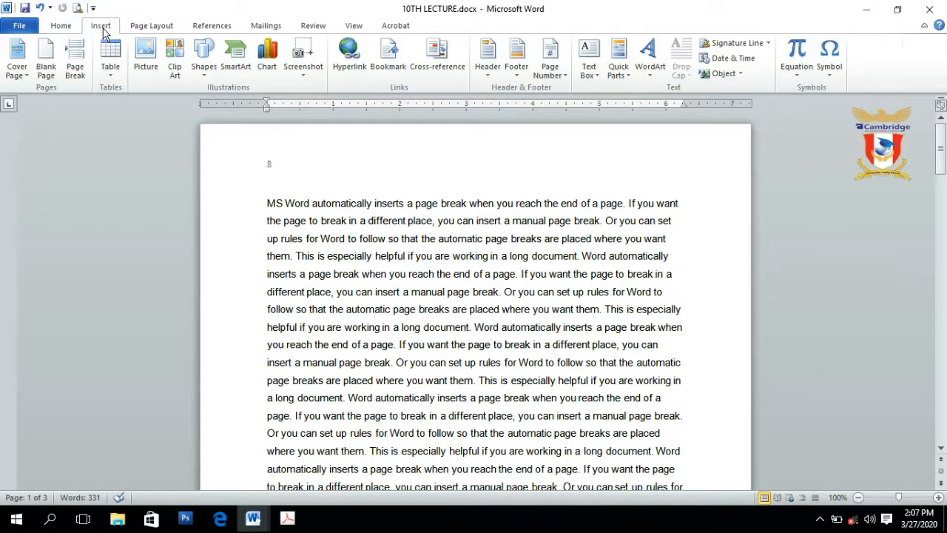
{"action": "left_click", "coordinate": [518, 74]}
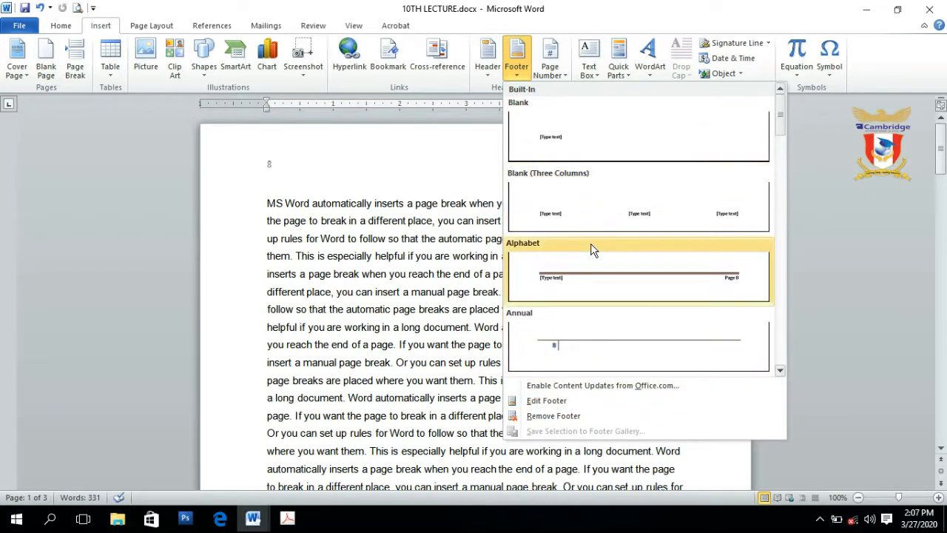
{"action": "left_click", "coordinate": [543, 403]}
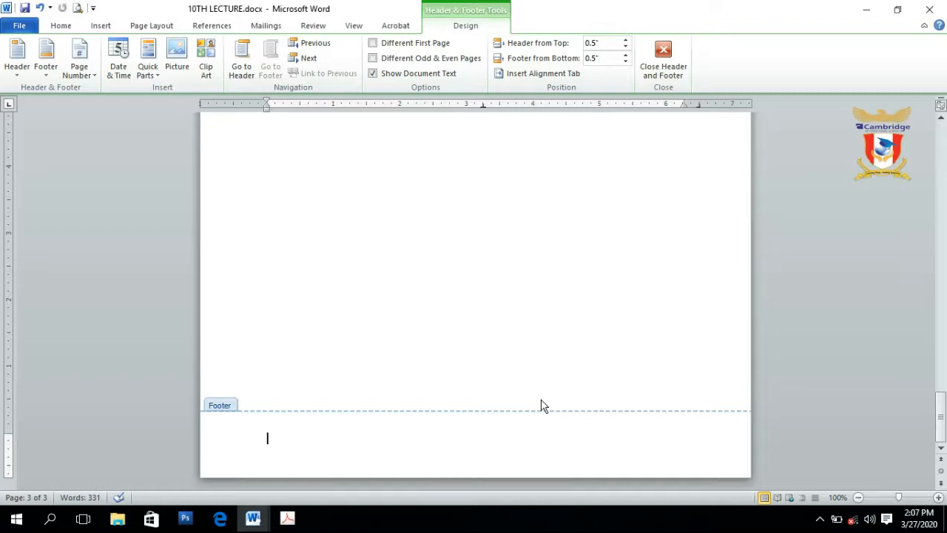
{"action": "type", "text": "DATA ENTRY OPERATIONS"}
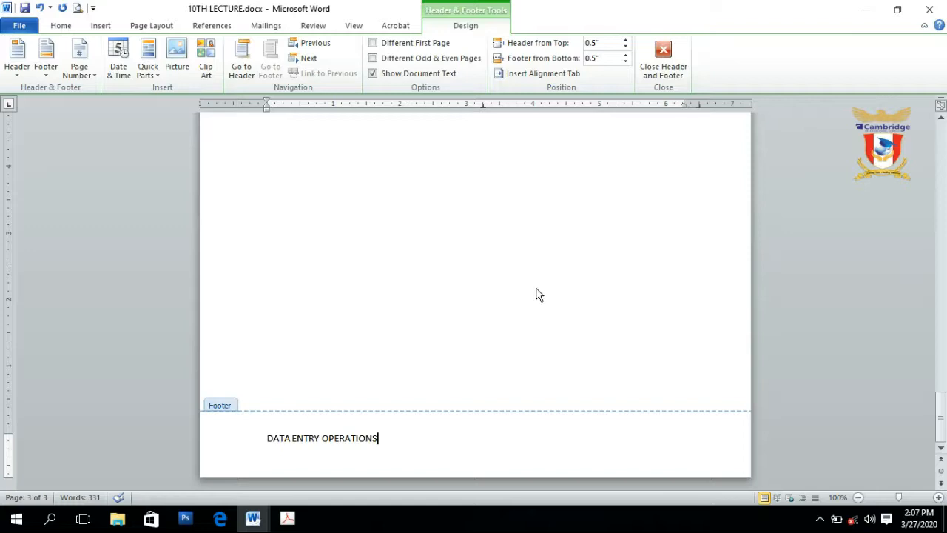
{"action": "left_click", "coordinate": [657, 69]}
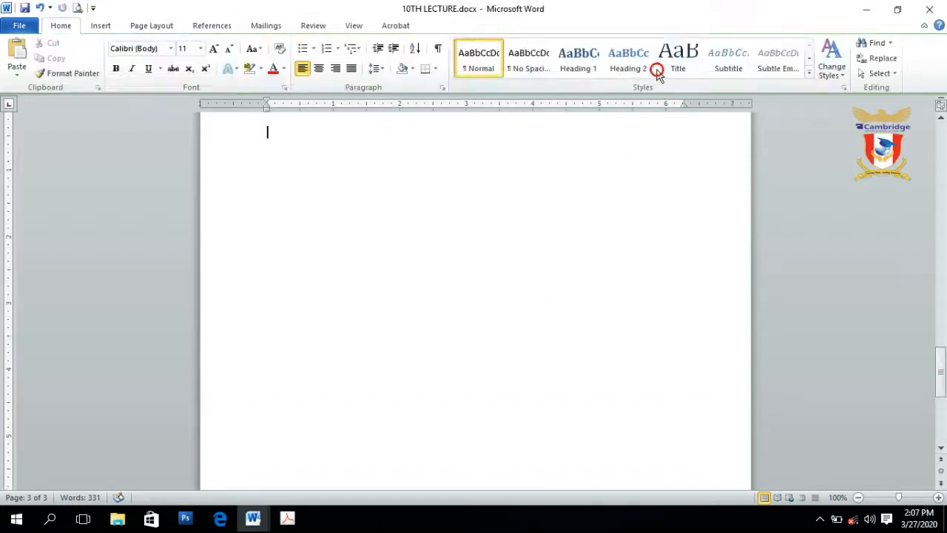
{"action": "left_click_drag", "start_coordinate": [942, 370], "coordinate": [943, 210]}
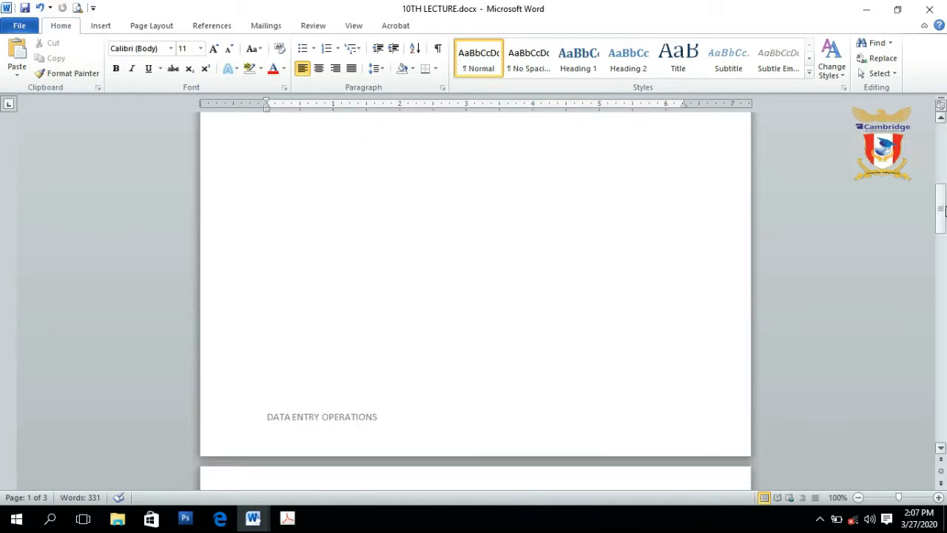
{"action": "left_click_drag", "start_coordinate": [943, 211], "coordinate": [943, 444]}
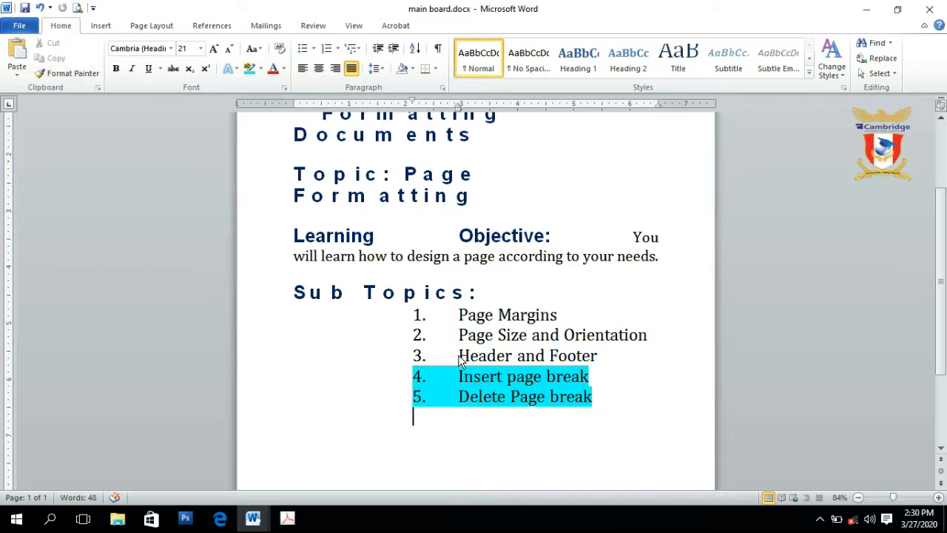
- Switch to 10TH LECTURE.docx and insert a page break before the "If you want the page to break" sentence in the paragraph's ninth line
{"action": "left_click", "coordinate": [255, 521]}
{"action": "left_click", "coordinate": [220, 473]}
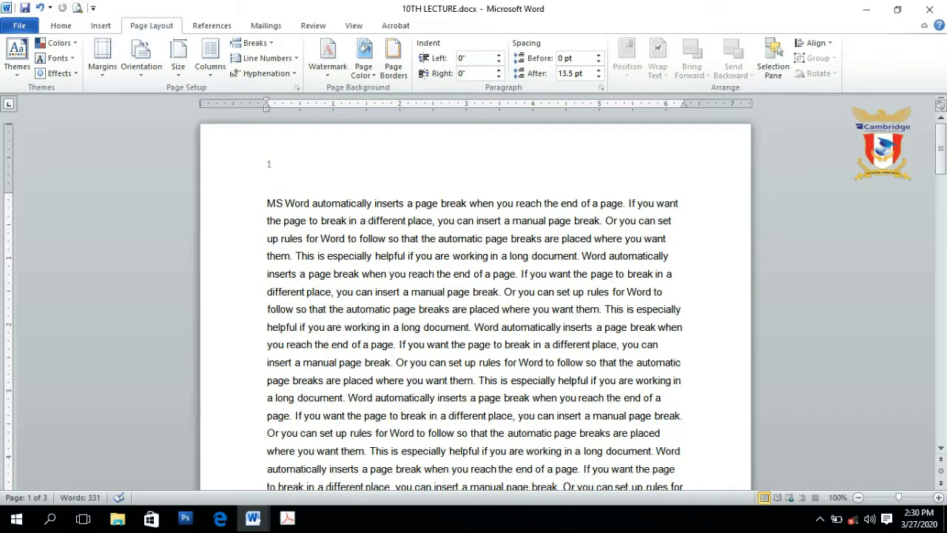
{"action": "mouse_move", "coordinate": [940, 164]}
{"action": "left_mouse_down"}
{"action": "mouse_move", "coordinate": [943, 193]}
{"action": "mouse_move", "coordinate": [941, 167]}
{"action": "left_mouse_up"}
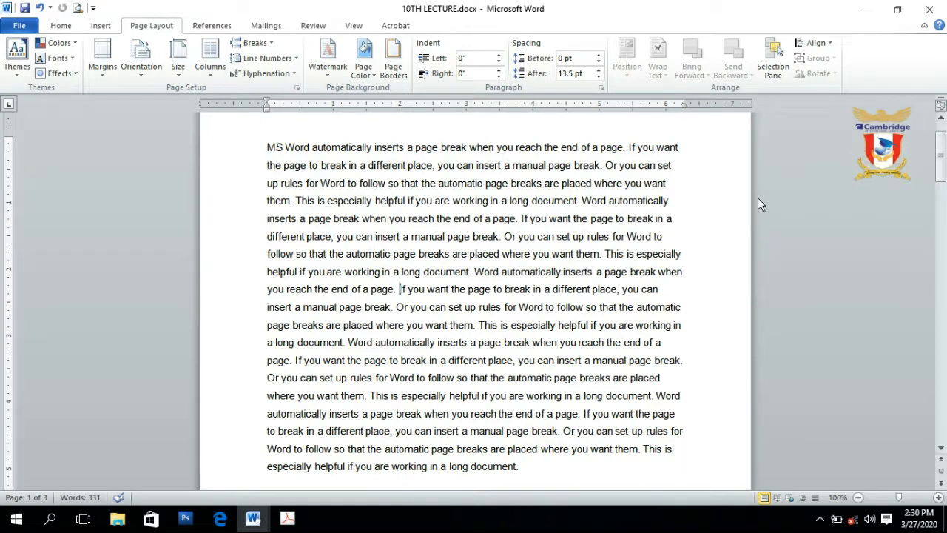
{"action": "left_click", "coordinate": [400, 288]}
{"action": "left_click", "coordinate": [273, 46]}
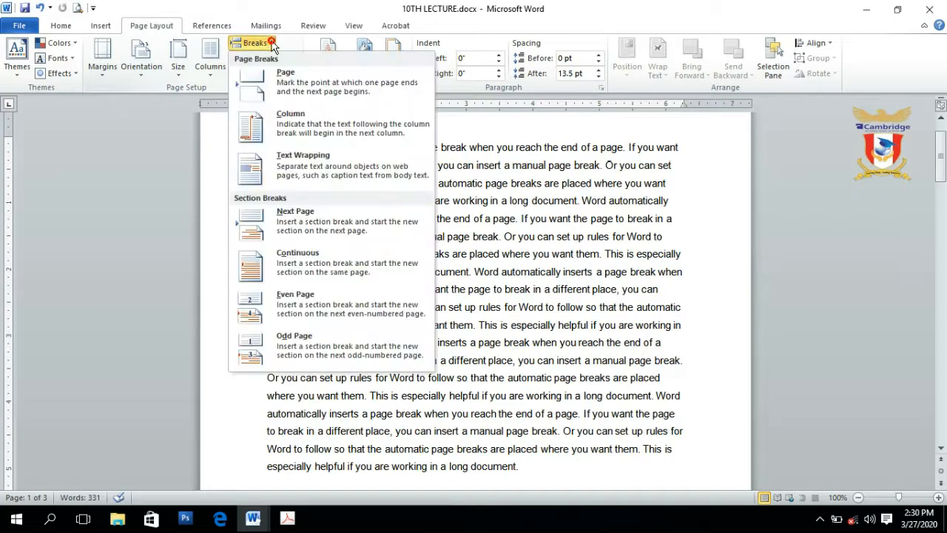
{"action": "left_click", "coordinate": [290, 78]}
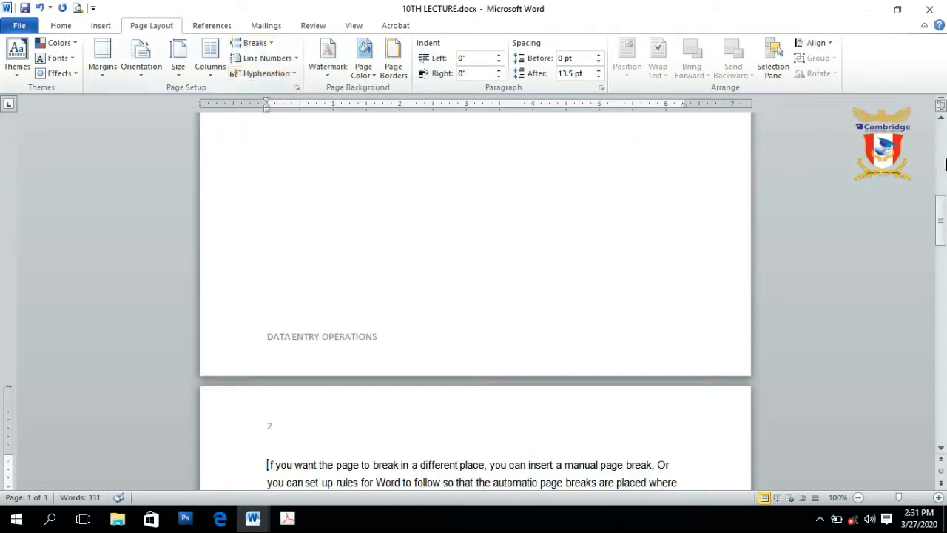
{"action": "left_click_drag", "start_coordinate": [943, 211], "coordinate": [944, 262]}
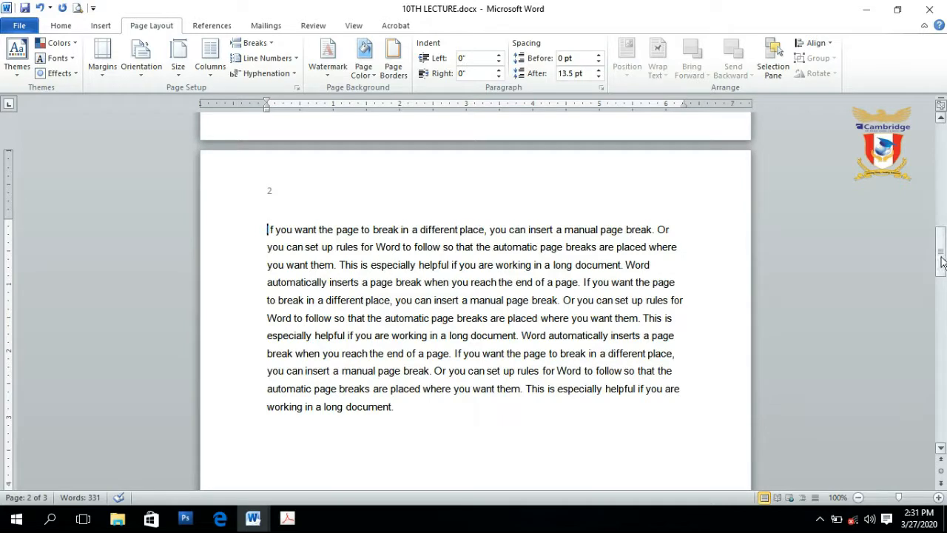
{"action": "left_click_drag", "start_coordinate": [942, 259], "coordinate": [940, 153]}
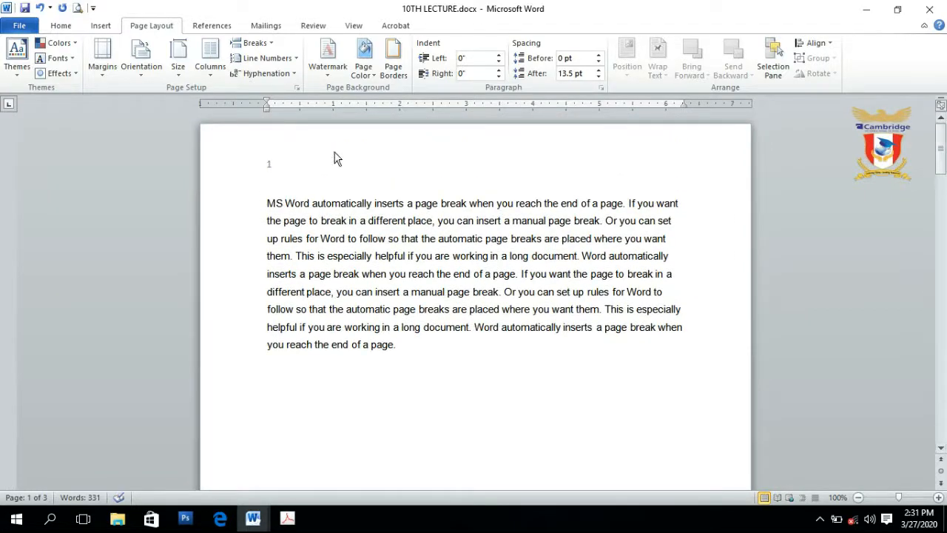
- Show the formatting marks and delete the paragraph mark after the page break on the first page
{"action": "left_click", "coordinate": [59, 28]}
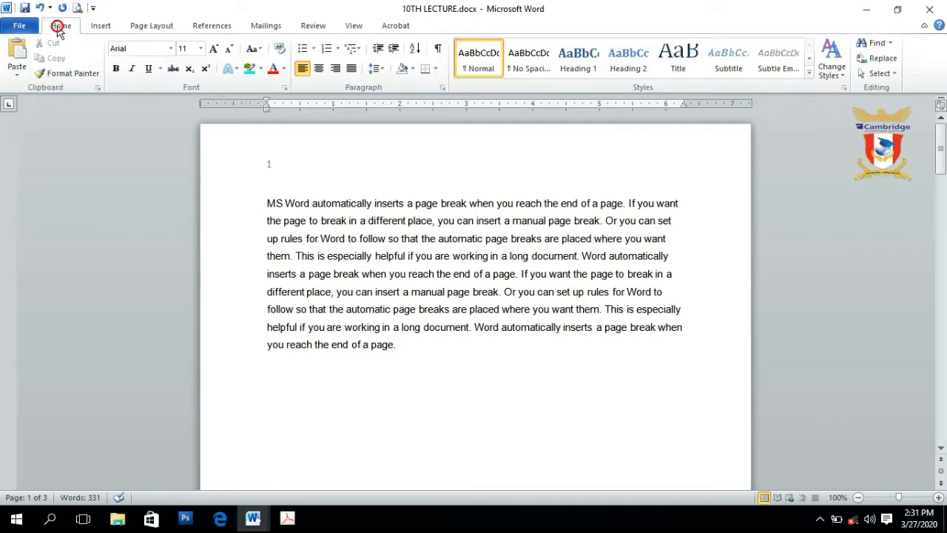
{"action": "left_click", "coordinate": [439, 50]}
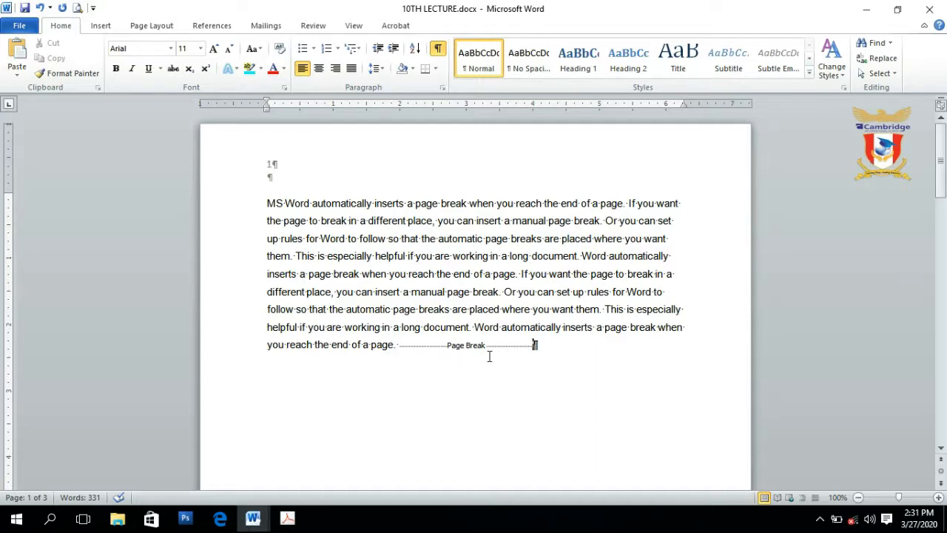
{"action": "left_click", "coordinate": [493, 349]}
{"action": "key", "text": "Right"}
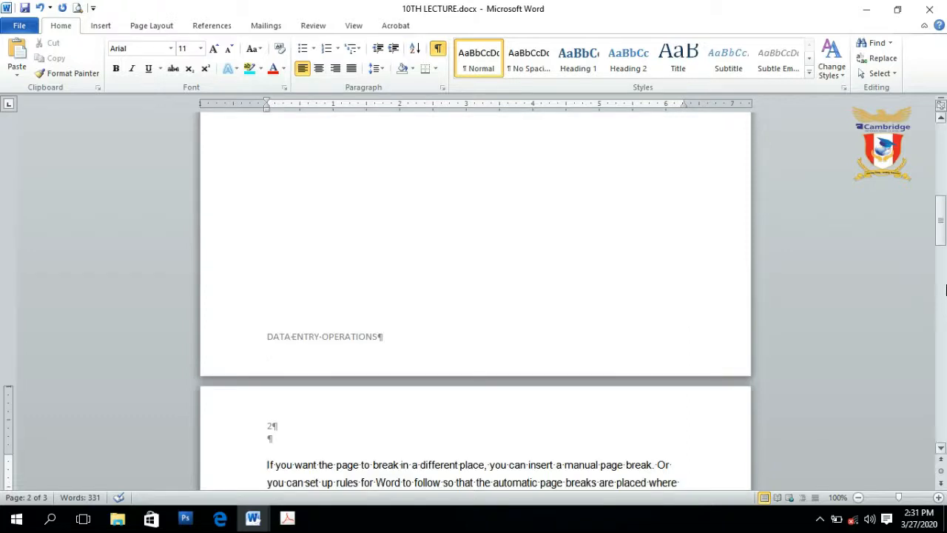
- Delete the manual page break on the first page and hide the formatting marks
{"action": "left_click_drag", "start_coordinate": [942, 251], "coordinate": [944, 191]}
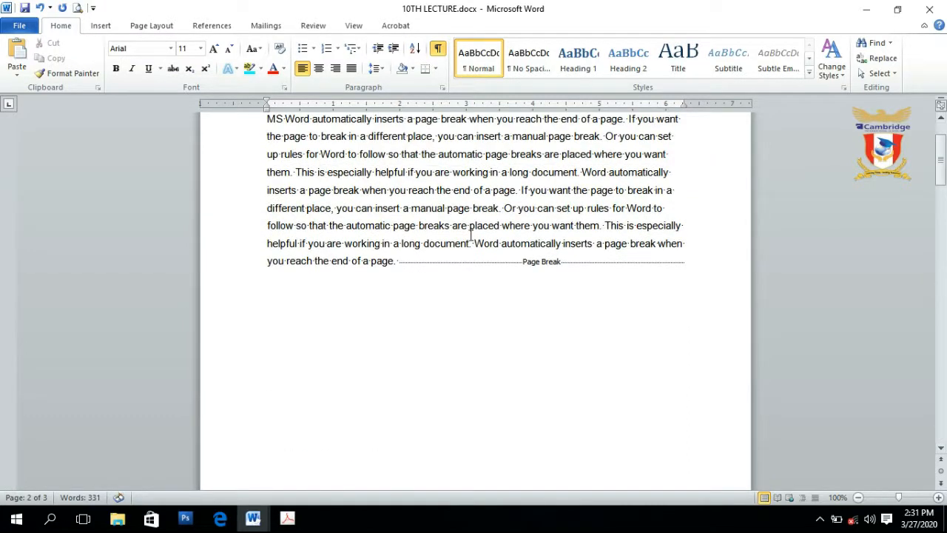
{"action": "left_click", "coordinate": [400, 265]}
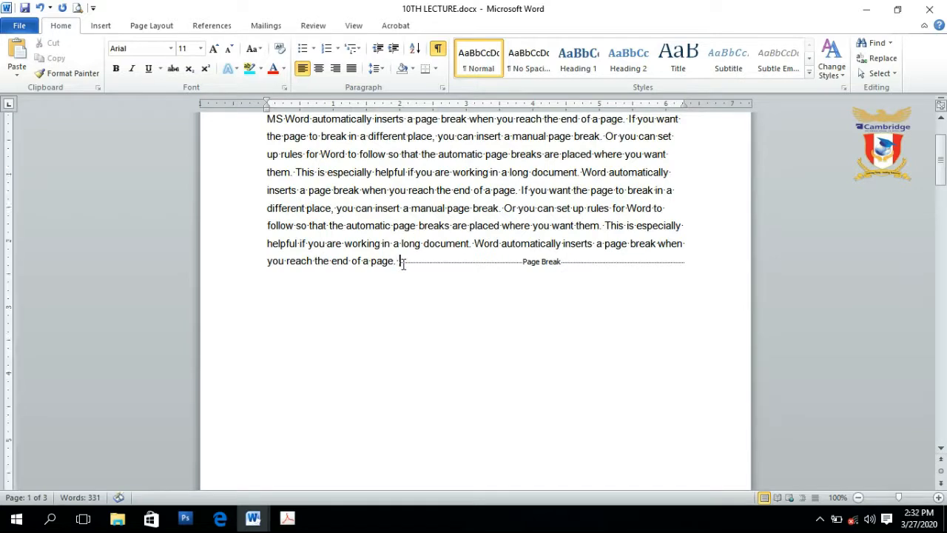
{"action": "key", "text": "Delete"}
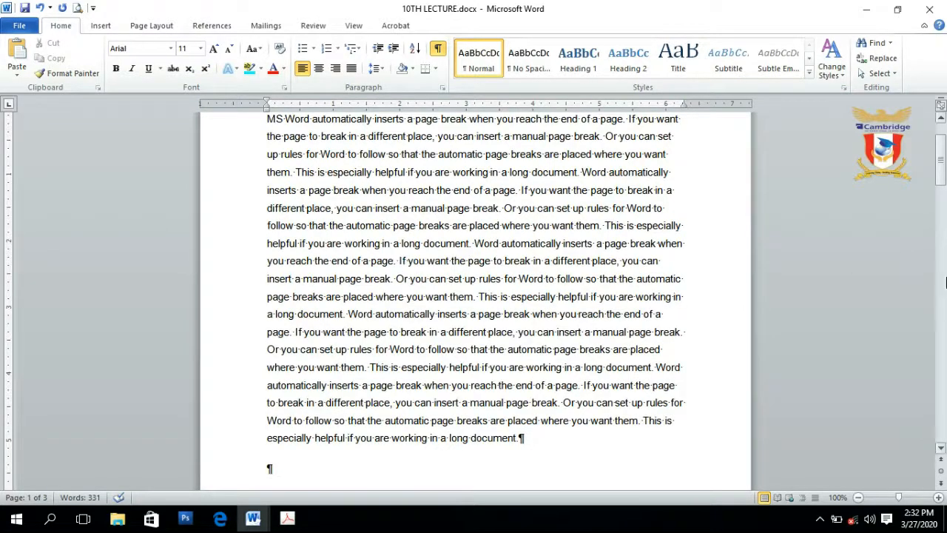
{"action": "mouse_move", "coordinate": [942, 166]}
{"action": "left_mouse_down"}
{"action": "mouse_move", "coordinate": [942, 227]}
{"action": "mouse_move", "coordinate": [943, 161]}
{"action": "left_mouse_up"}
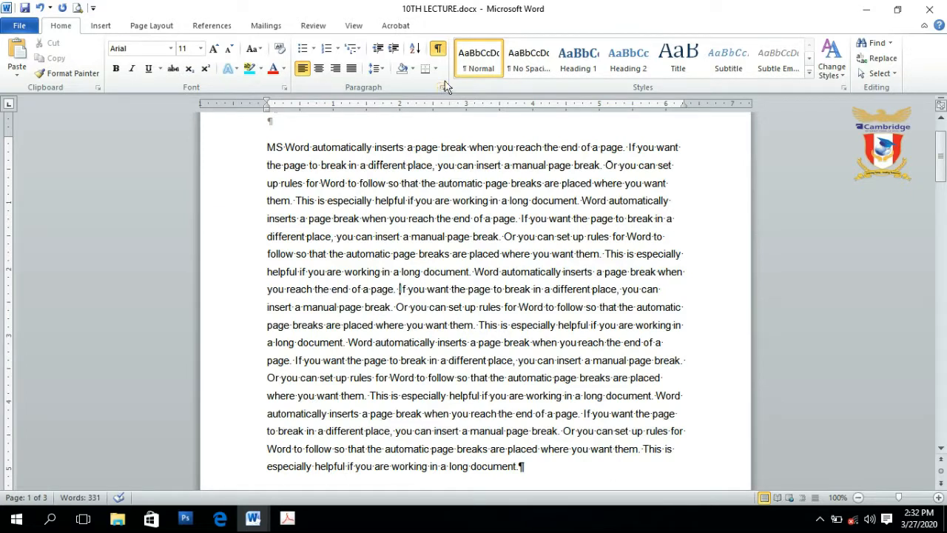
{"action": "left_click", "coordinate": [438, 49]}
{"action": "key", "text": "alt"}
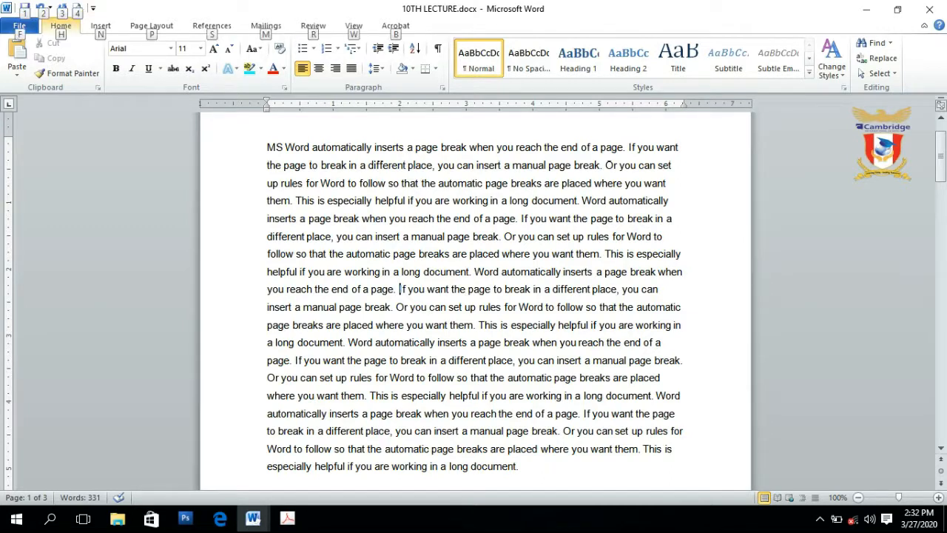